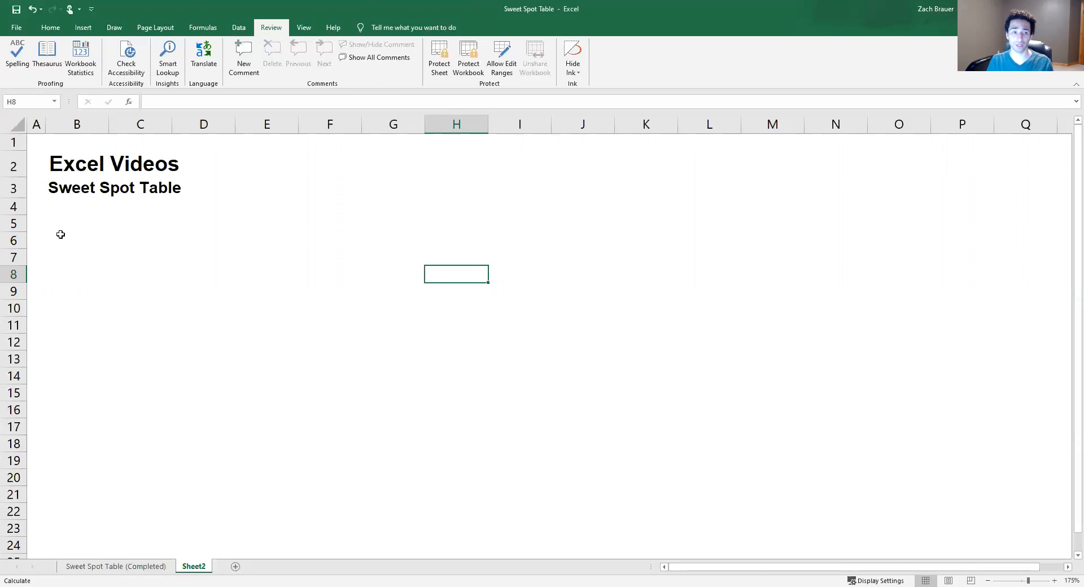
- Fill cells B5:G7 with a dark blue theme color
left_click(65, 226)
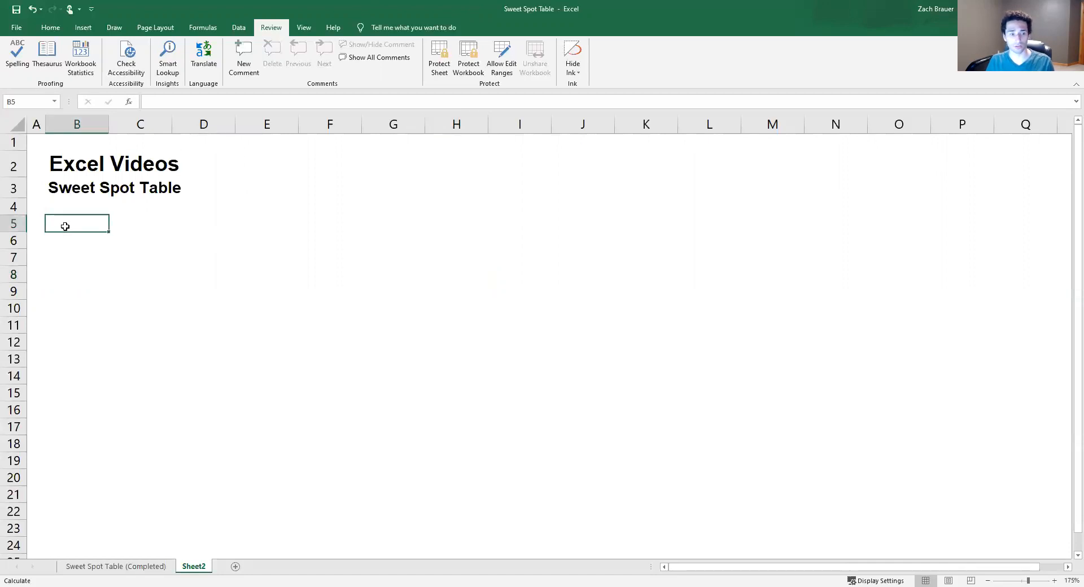
left_click_drag(65, 226, 387, 250)
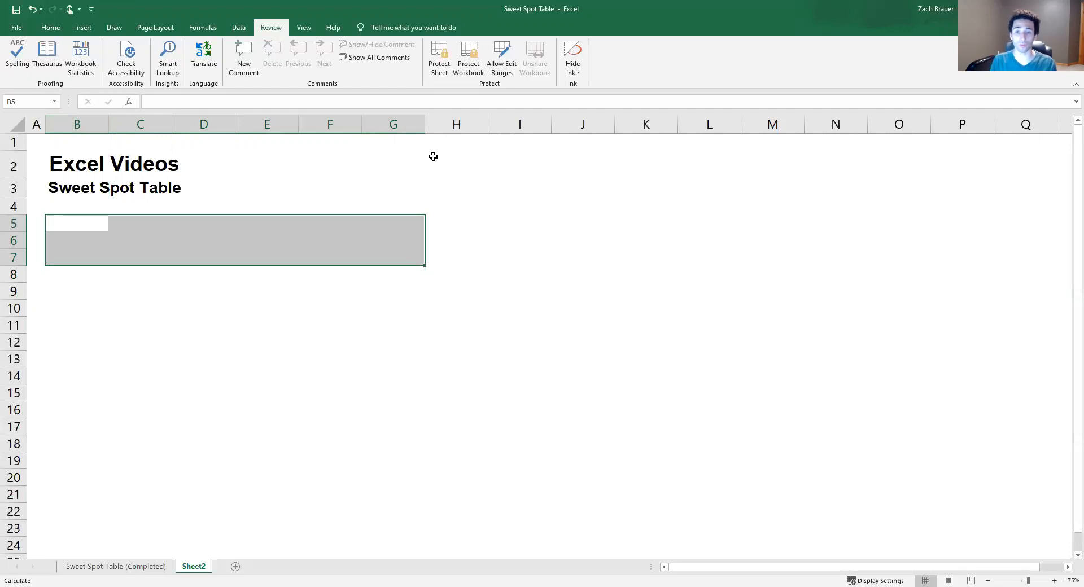
key("alt")
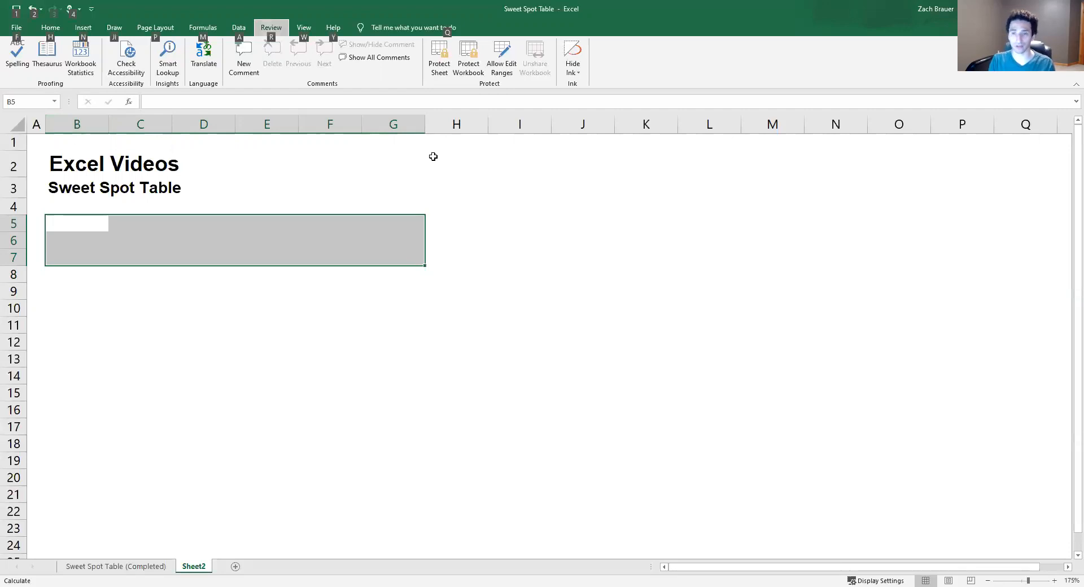
key("h")
key("h")
key("Down")
key("Down")
key("Down")
key("Right")
key("Right")
key("Right")
key("Down")
key("Down")
key("Right")
key("Down")
key("Return")
- Delete row 7 so the dark blue band covers only two rows
key("Down")
key("Down")
key("shift+space")
key("ctrl+minus")
key("Up")
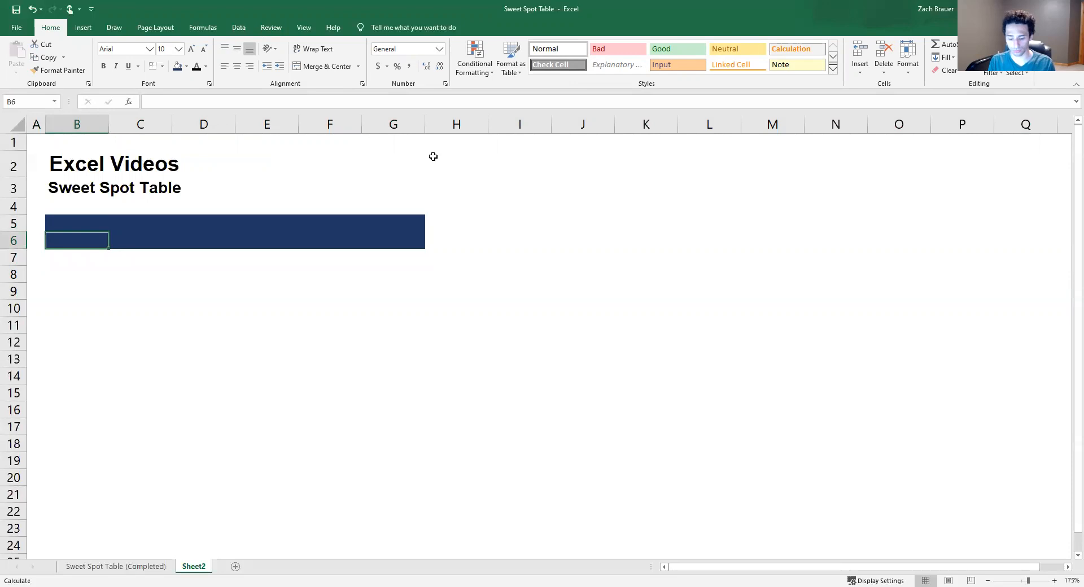
- Enter the bold heading "Global Assumptions:" in cell B5
key("Up")
key("ctrl+b")
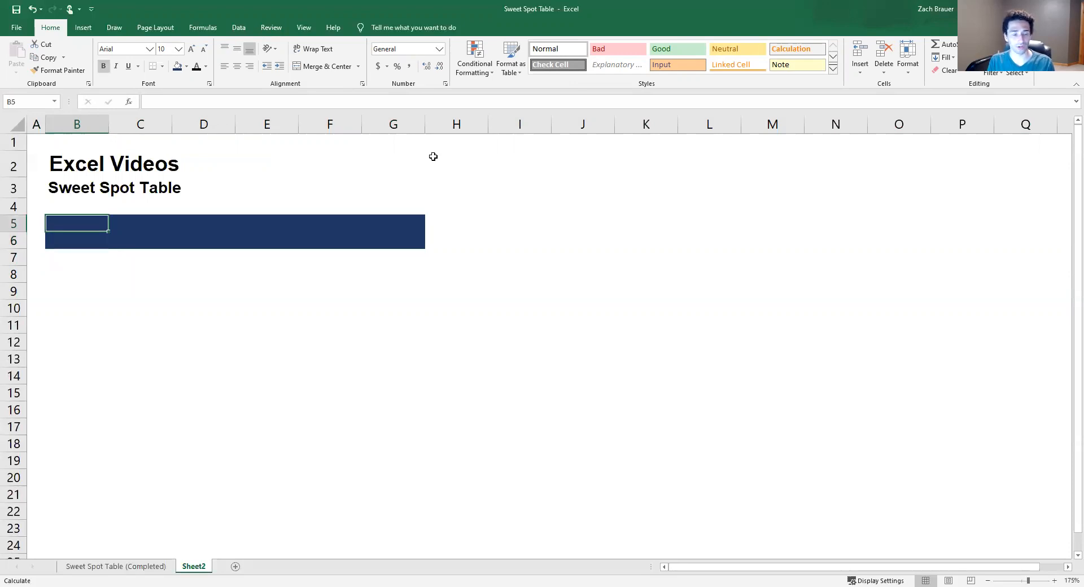
type("Global ")
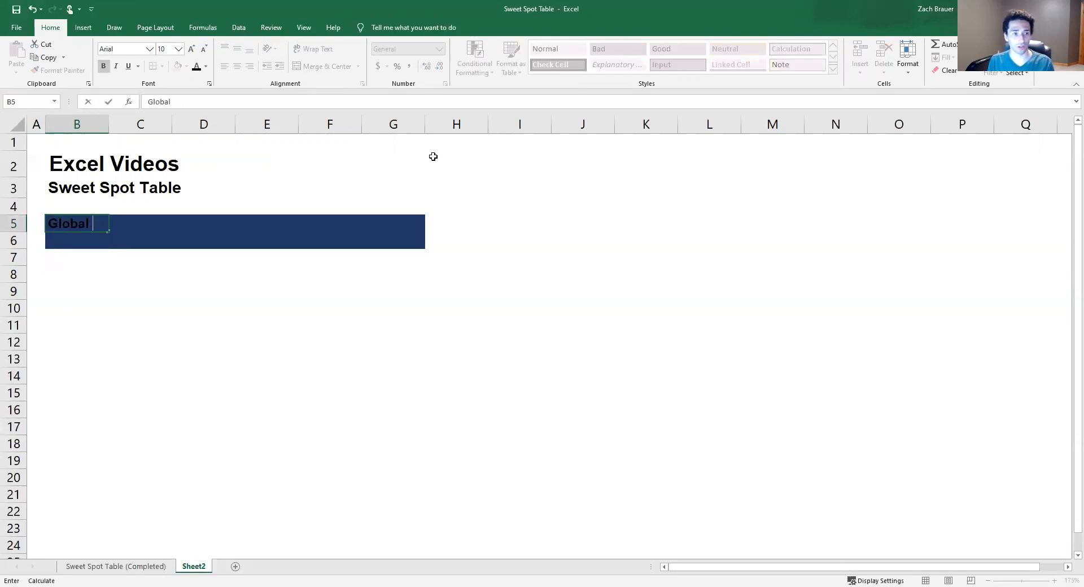
type("Assumptions:")
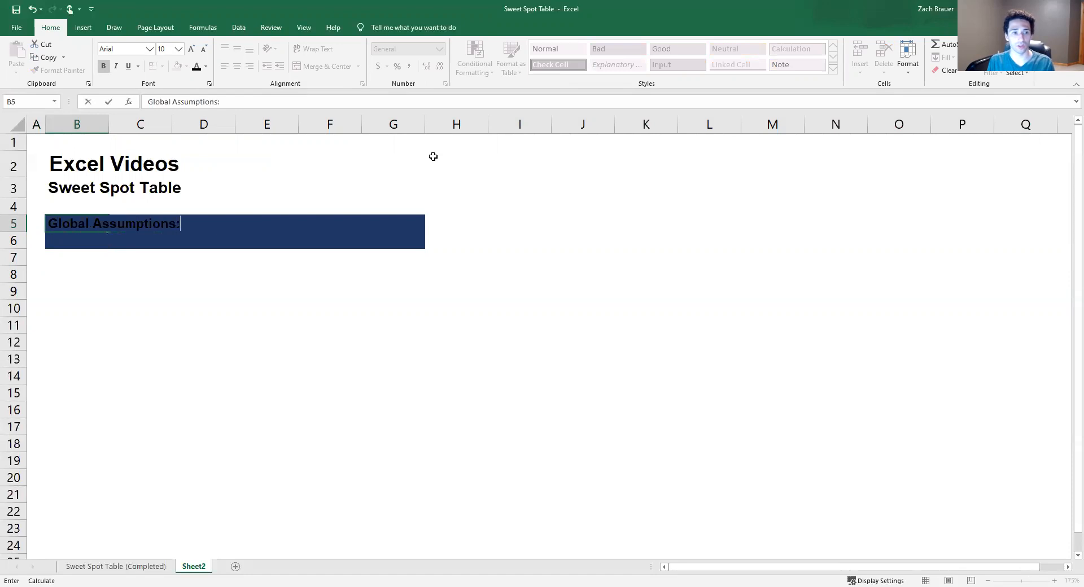
key("Return")
key("Up")
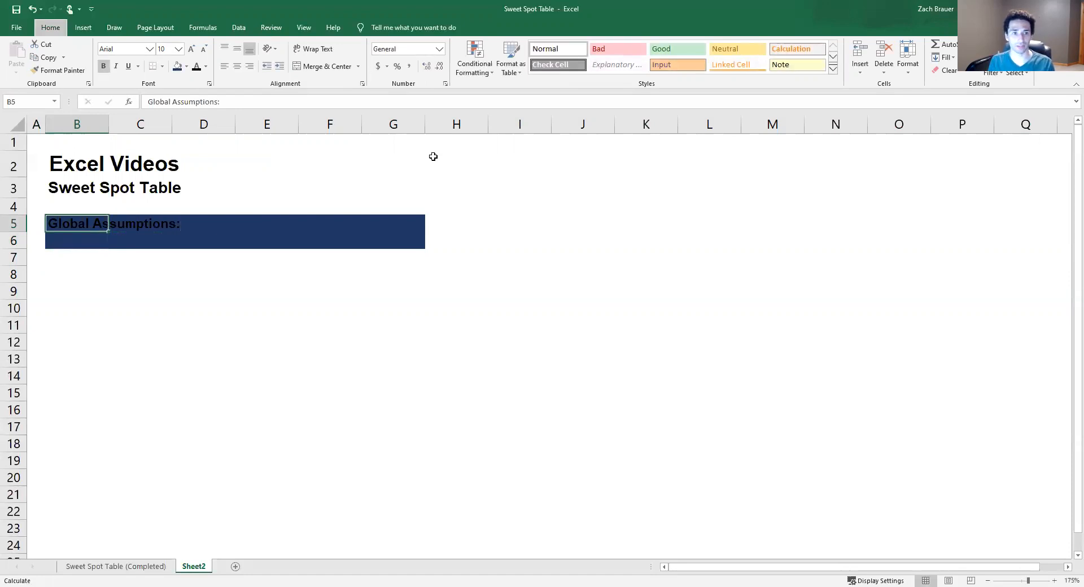
- Set the font color of the "Global Assumptions:" heading in B5 to white
key("alt+h")
key("f")
key("c")
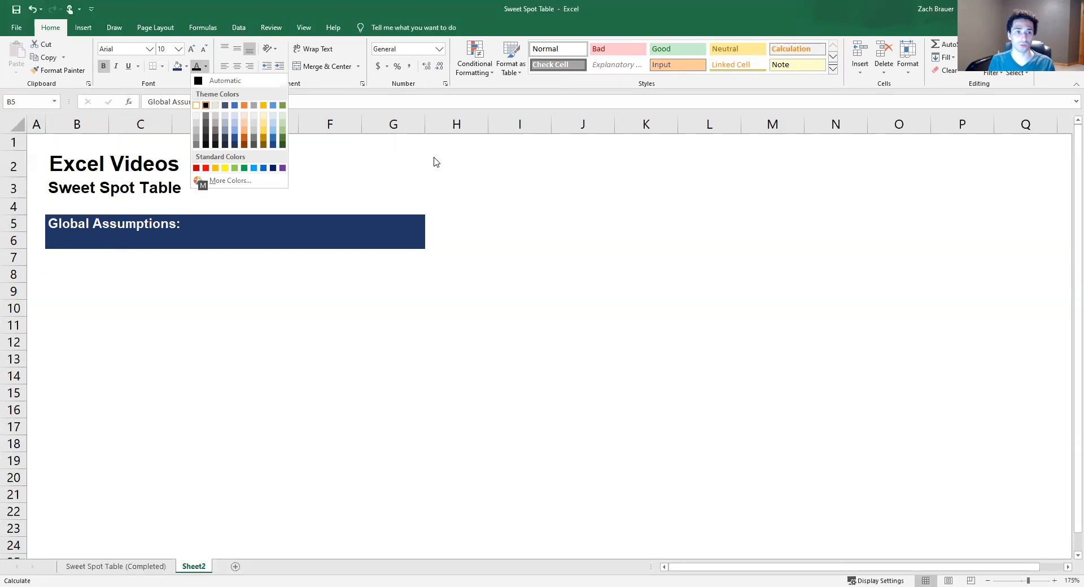
key("Return")
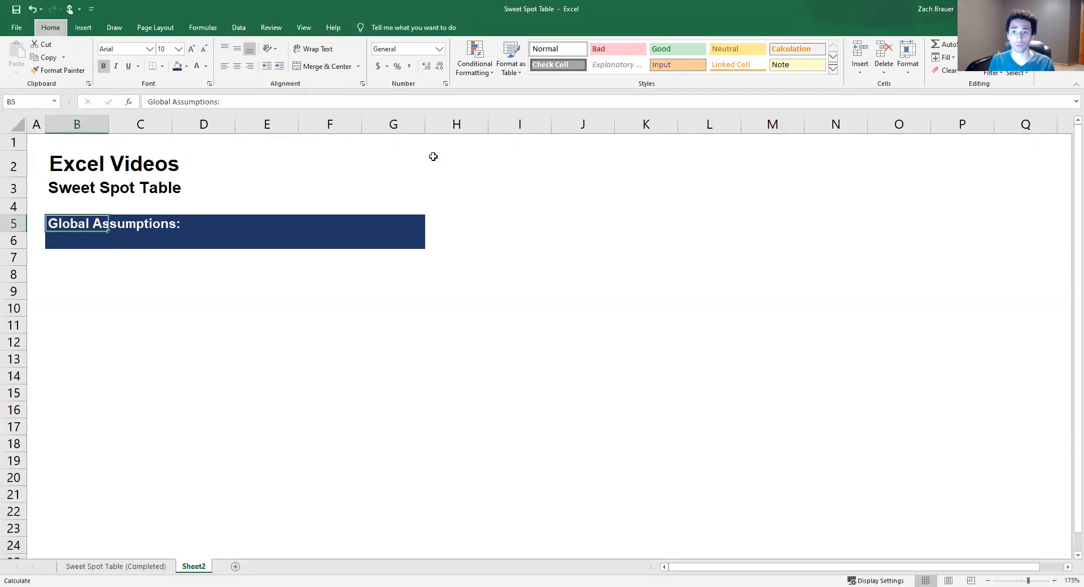
- Autofit column B to the width of the "Global Assumptions:" heading
key("alt+h")
key("o")
key("i")
- Enter the bold subheading "$s in Thousands" in cell B6
key("Down")
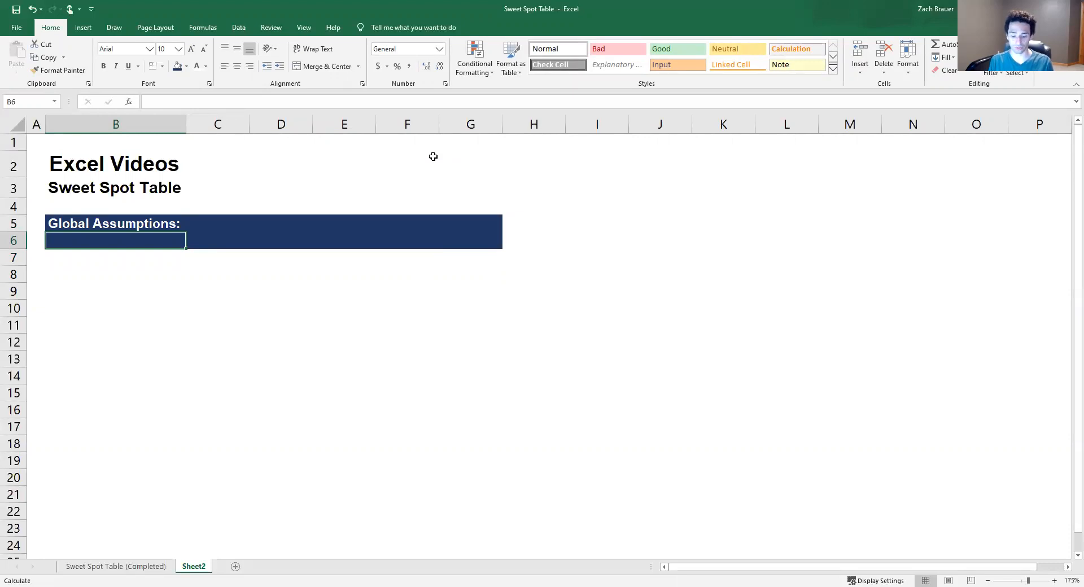
key("ctrl+b")
type("$s in Thousands")
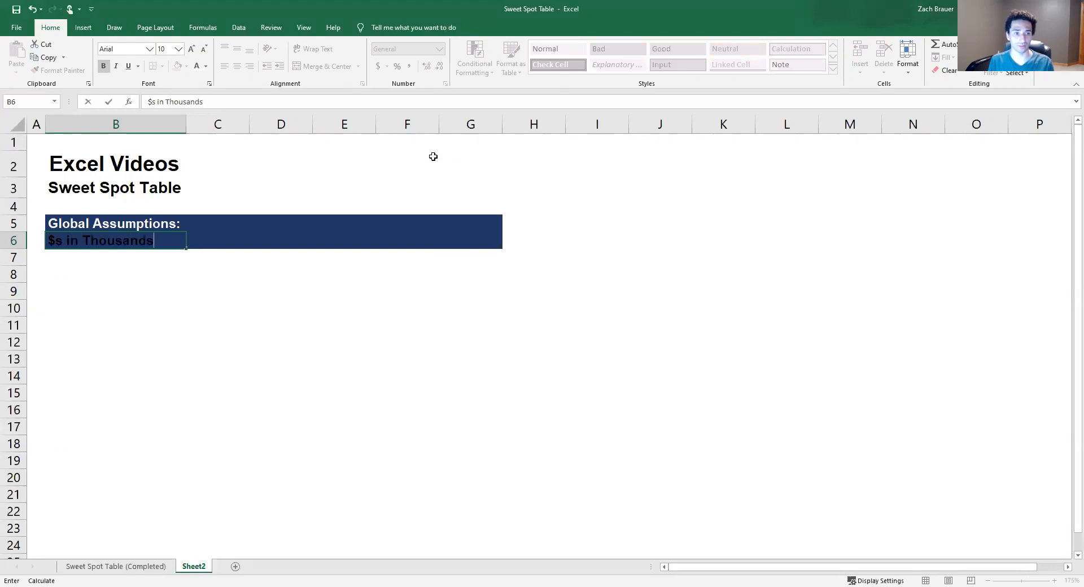
key("ctrl+Return")
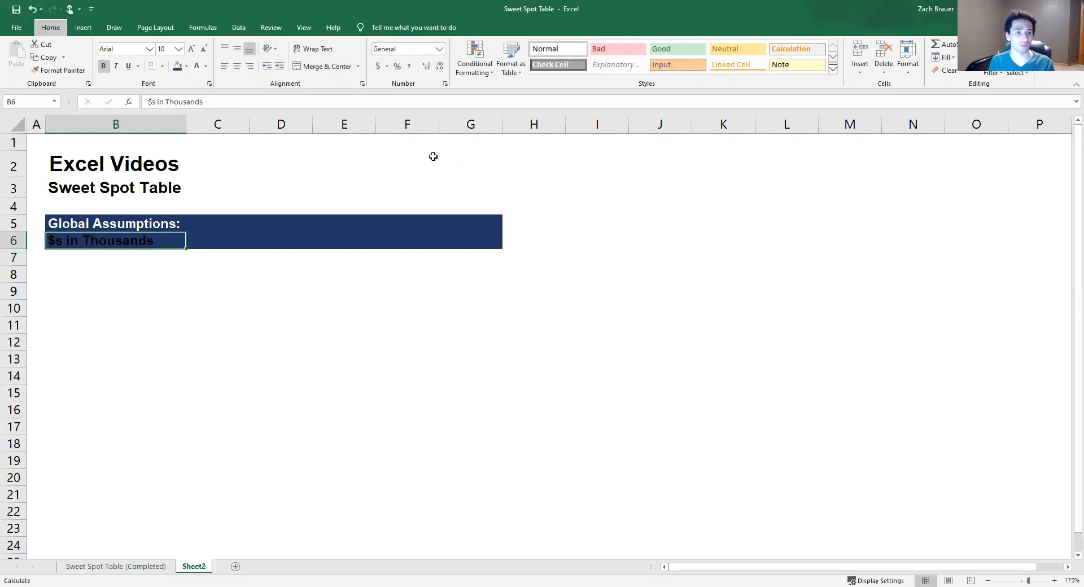
- Set the font color of the "$s in Thousands" subheading in B6 to white
key("alt+h")
key("f")
key("c")
key("Down")
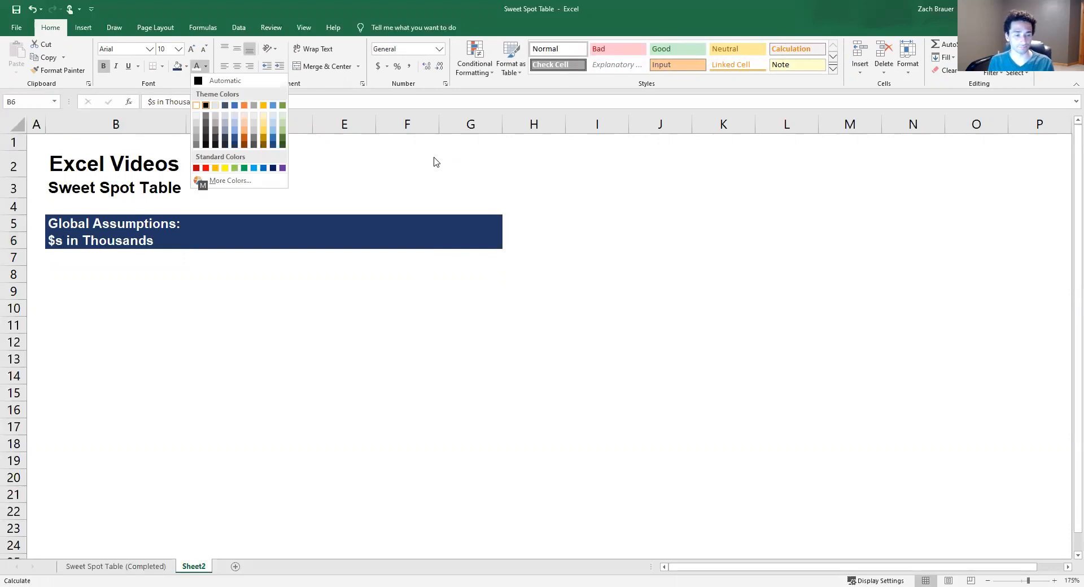
key("Return")
key("Return")
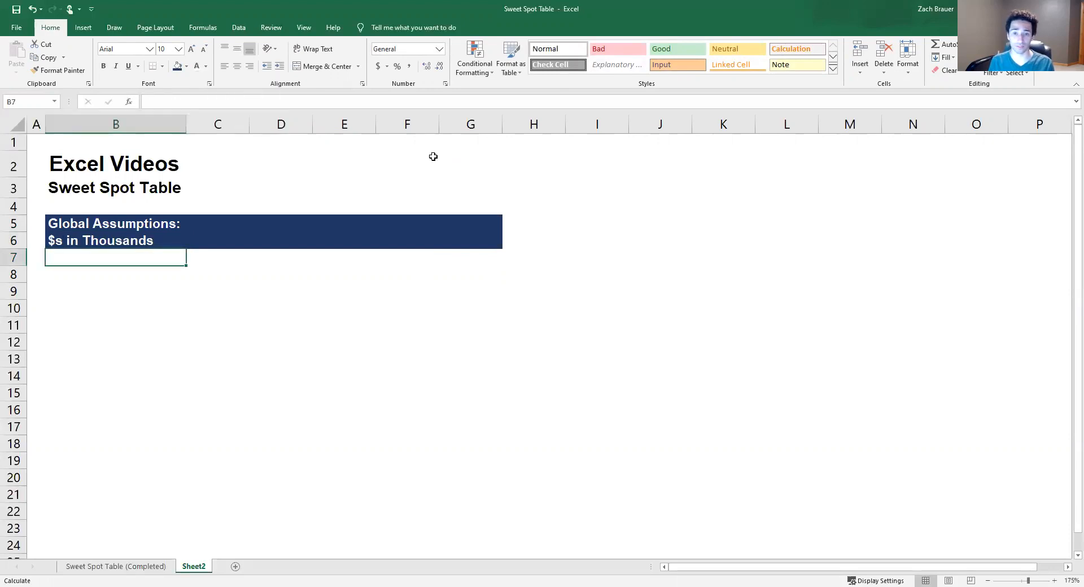
- Label cell B8 "Initial Investment" and enter 500 beside it in C8
key("Down")
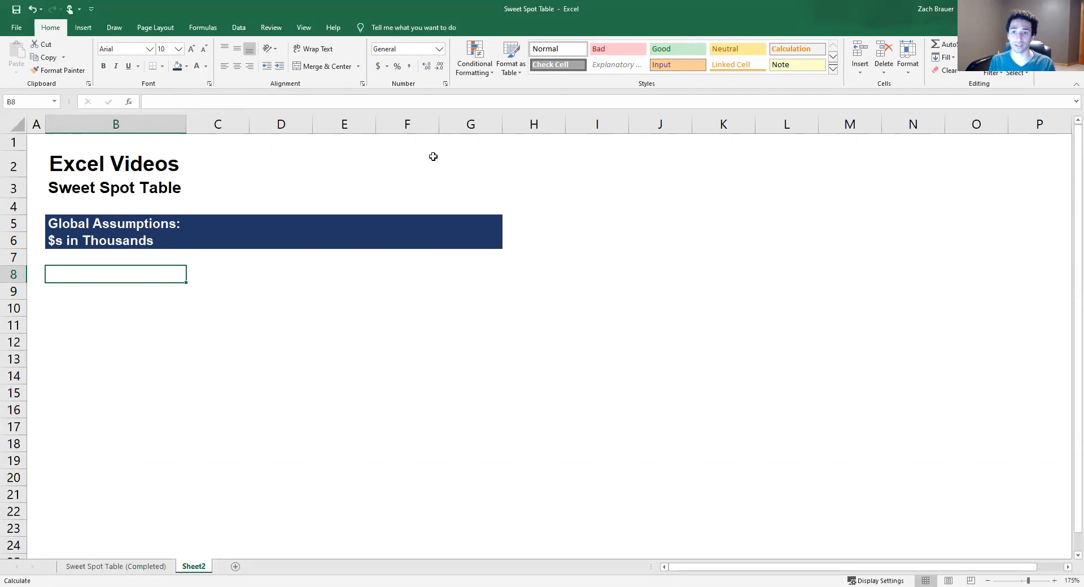
type("Initial")
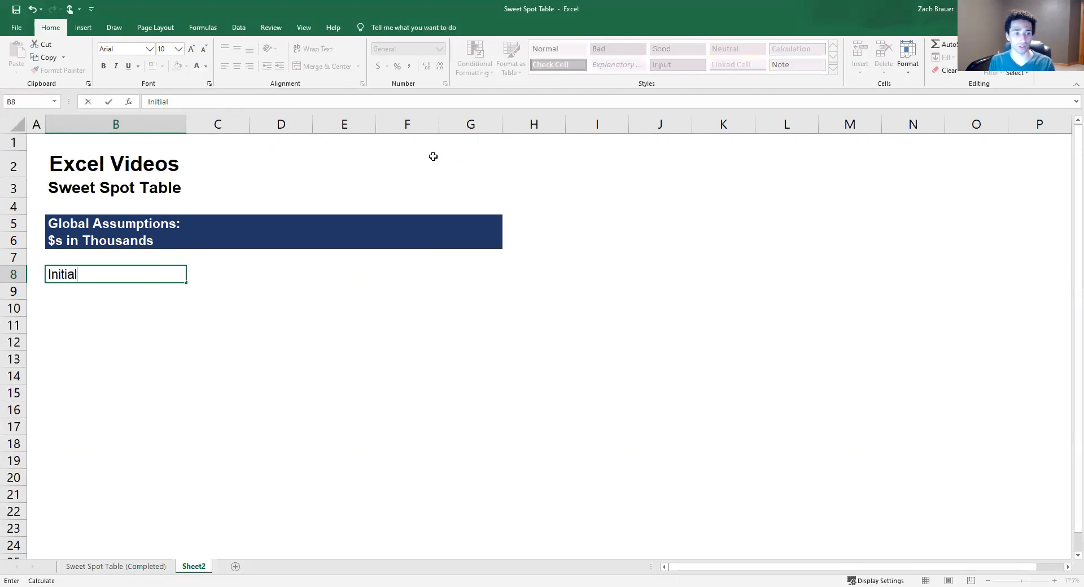
type(" Investment")
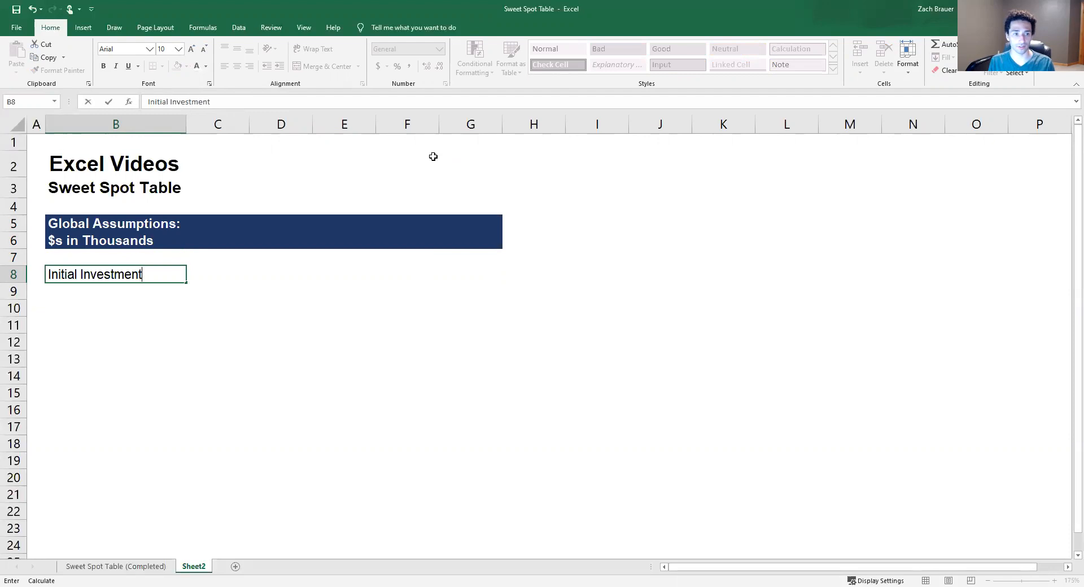
key("Tab")
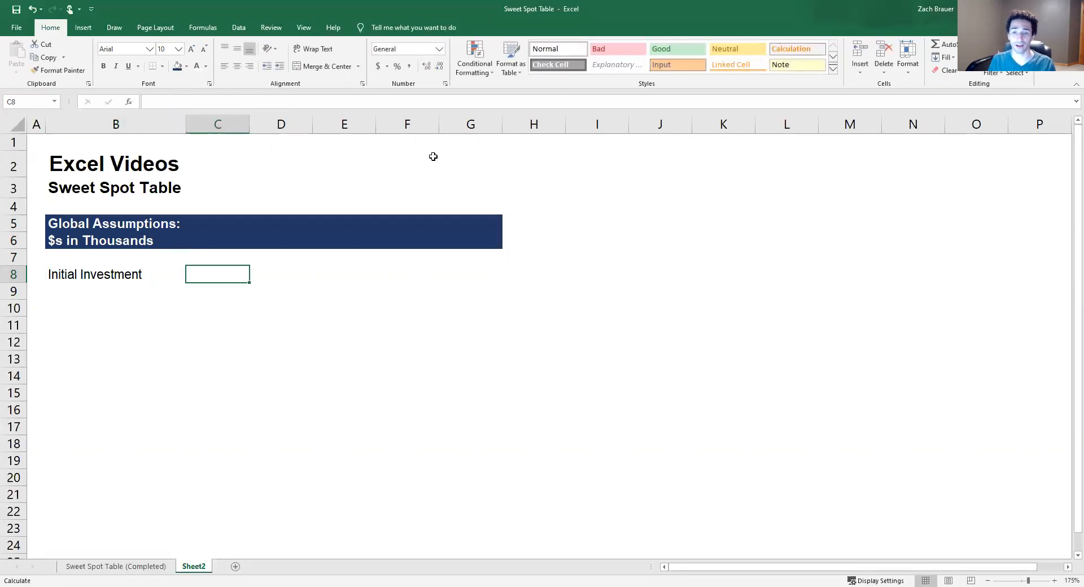
type("6")
key("Escape")
type("500")
key("Return")
- Format the initial investment value in C8 as currency with one decimal place
key("Up")
key("Right")
key("ctrl+1")
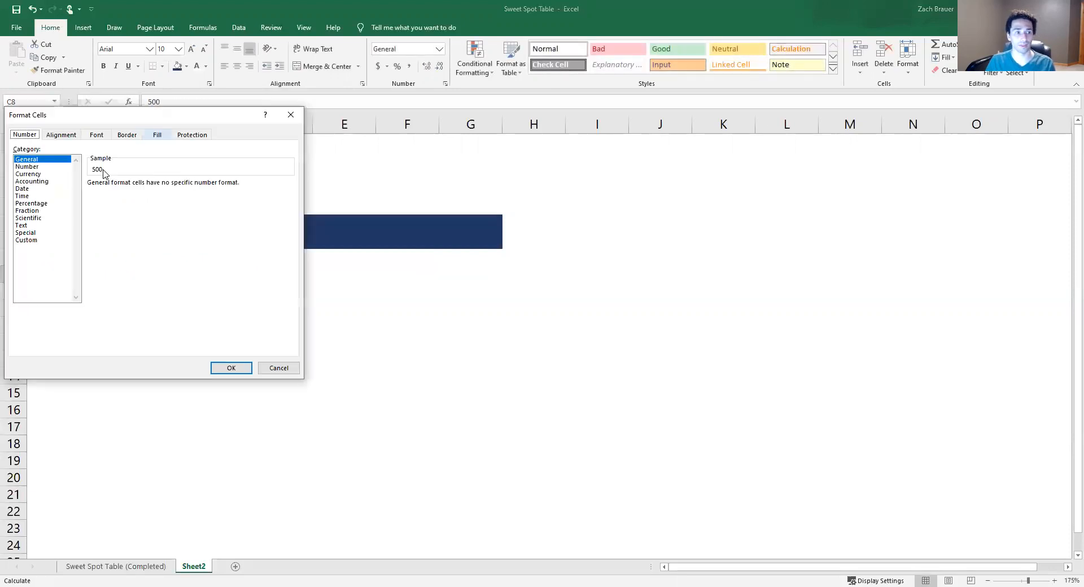
left_click(29, 173)
left_click(105, 234)
left_click(163, 186)
key("Return")
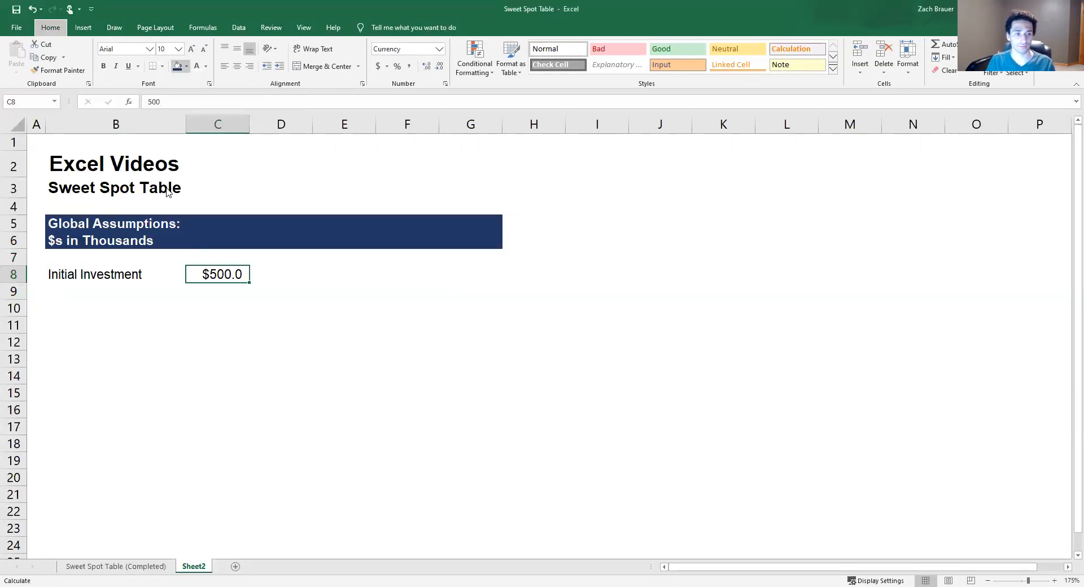
- Fill cell C8 with the custom light yellow color RGB 255, 255, 204
key("m")
key("alt+b")
type("204")
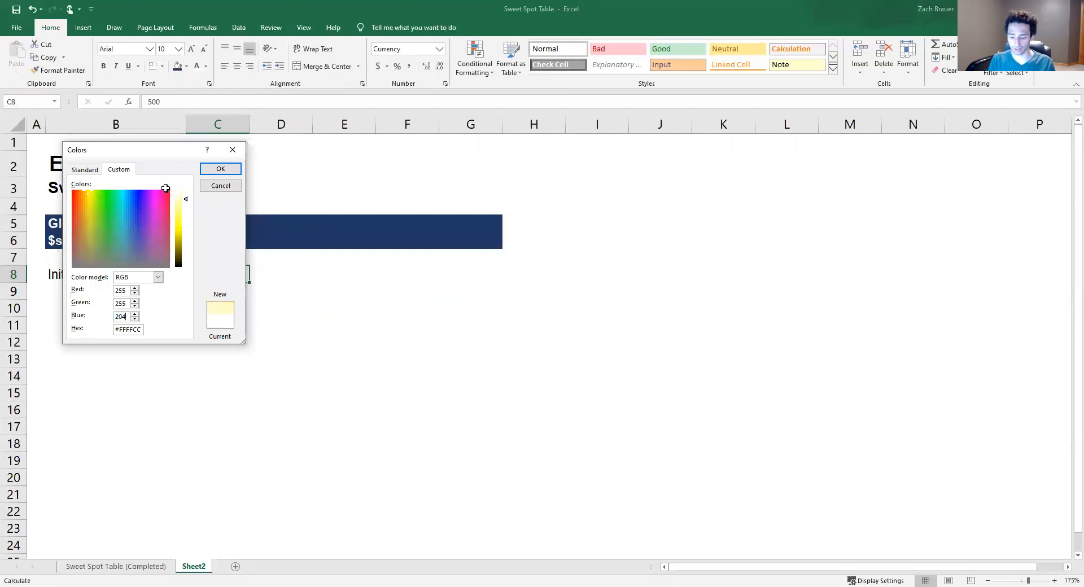
key("Return")
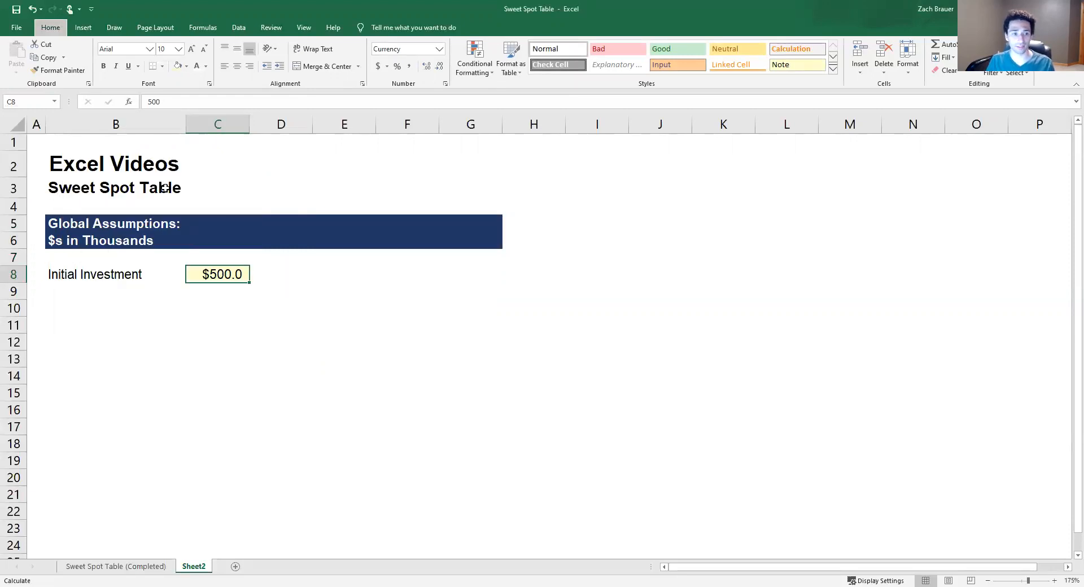
- Set the font color of cell C8 to custom blue, RGB 0, 0, 255
key("alt+h")
key("f")
key("c")
key("m")
key("Tab")
type("255")
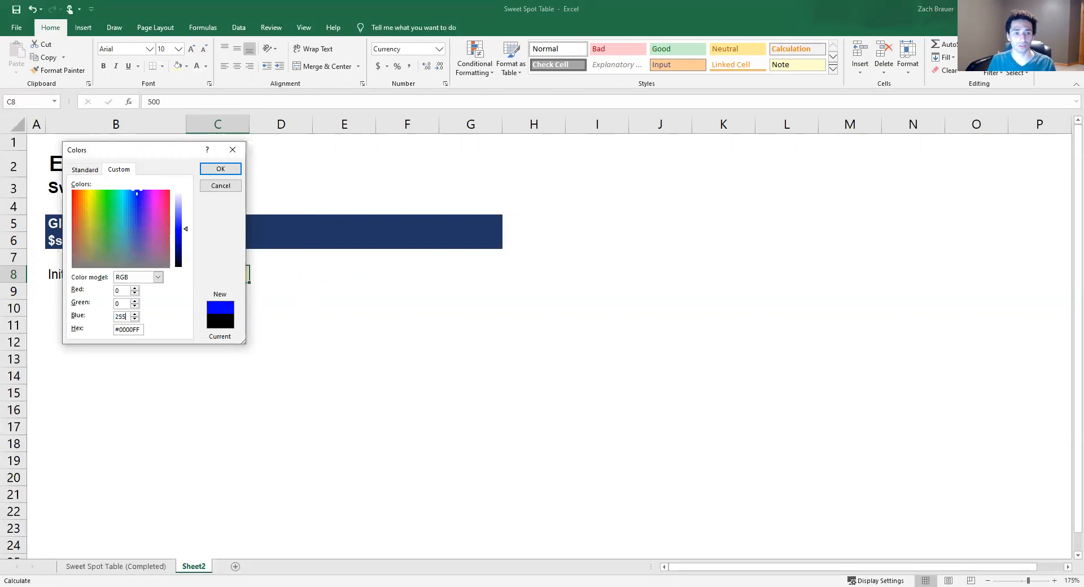
key("Return")
- Enter the label "Money on Invested Capital" in cell B9
key("Left")
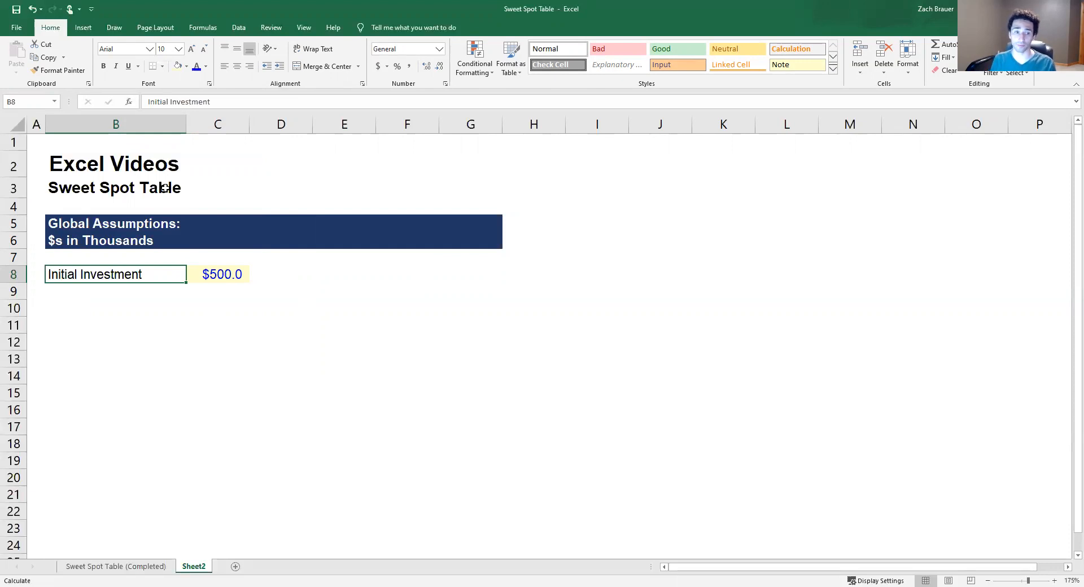
key("Down")
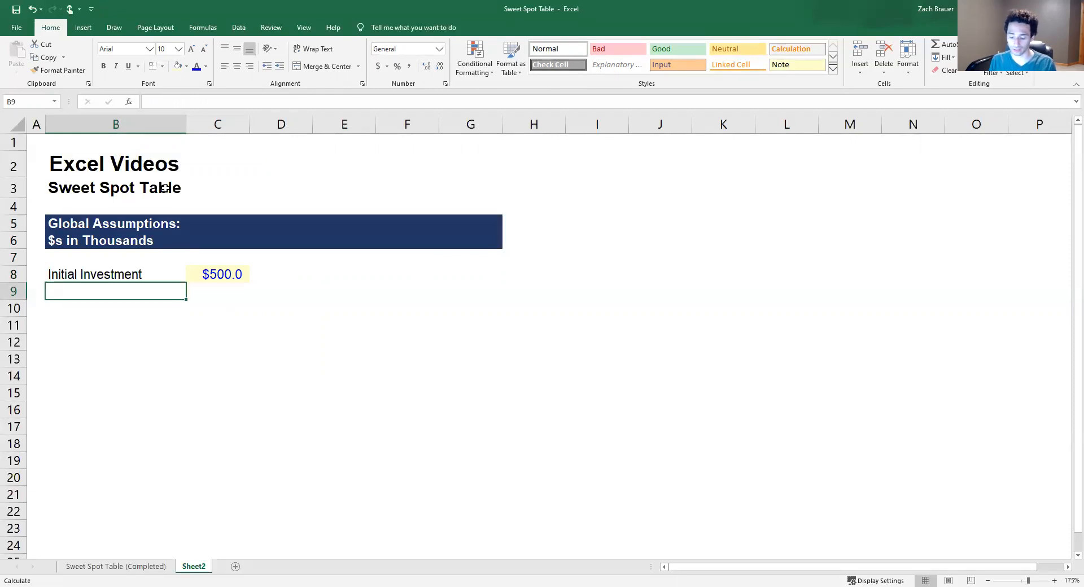
type("Money o n")
key("BackSpace")
key("BackSpace")
type("n Invested Capital")
key("ctrl+Return")
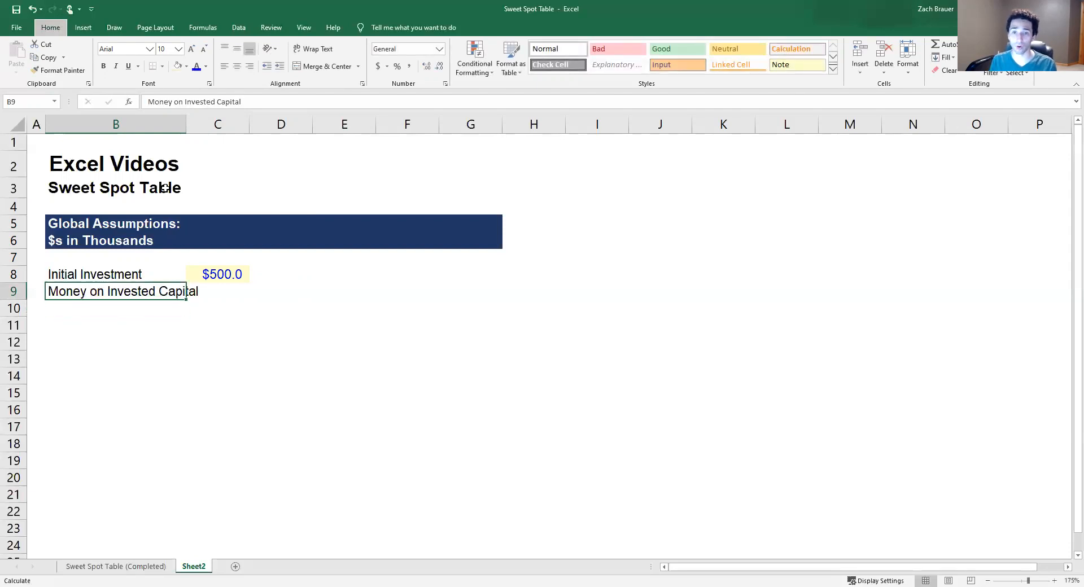
- Autofit column B to the width of the "Money on Invested Capital" label
key("alt+h")
key("o")
key("i")
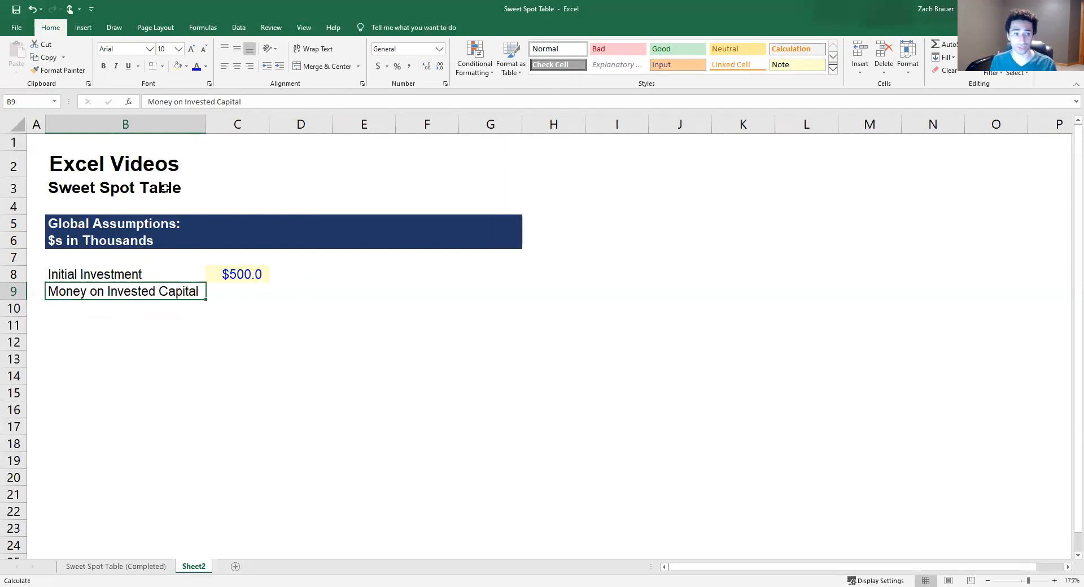
- Enter 5 in cell C9 as the Money on Invested Capital value
key("Right")
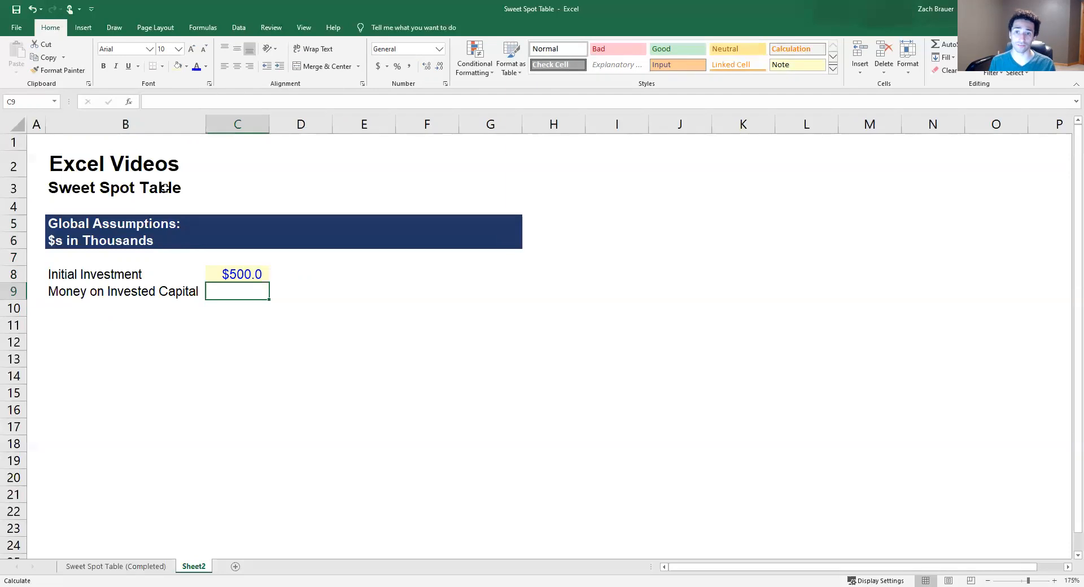
type("5")
key("ctrl+Return")
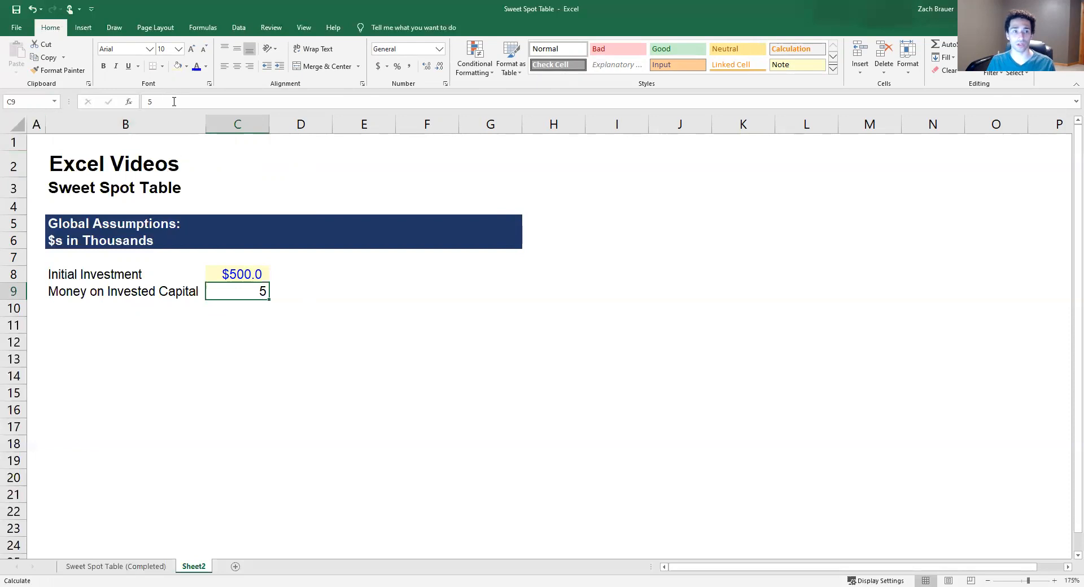
- Format cell C9 with the custom number format 0.00"x", a light yellow fill and a blue font
left_click(209, 86)
left_click(25, 135)
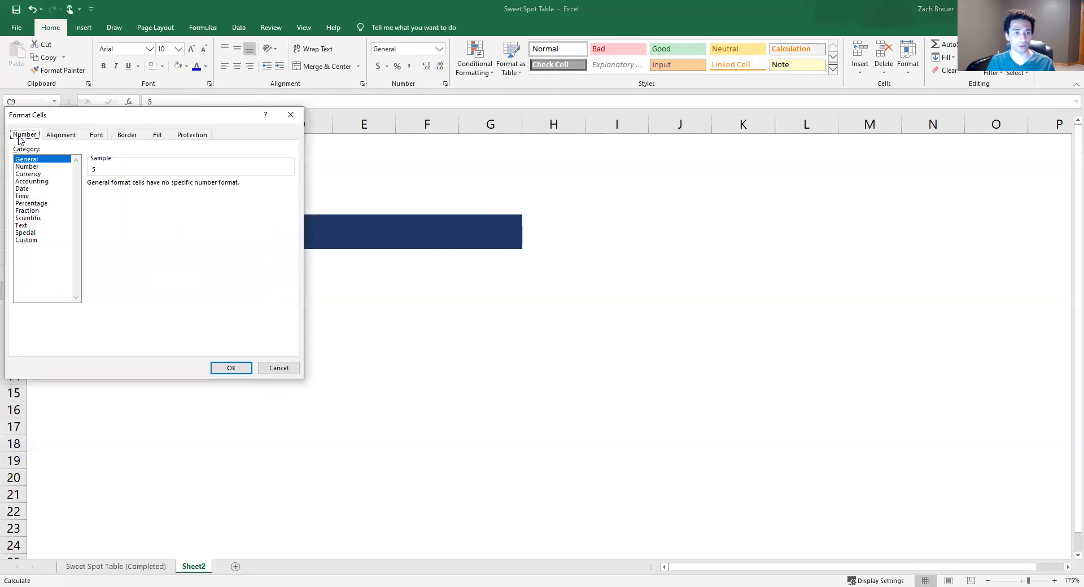
left_click(26, 241)
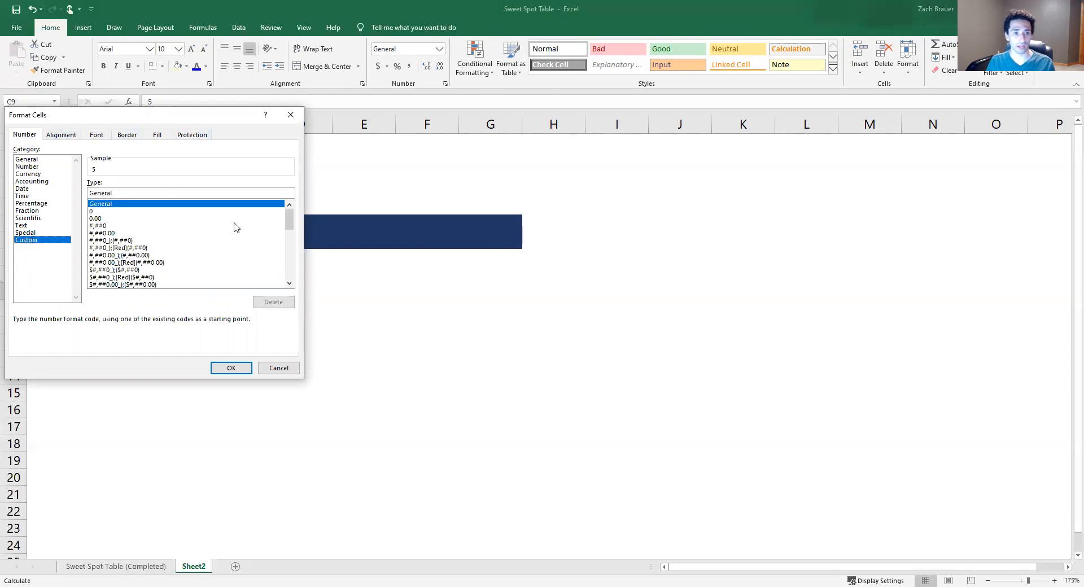
left_click(96, 218)
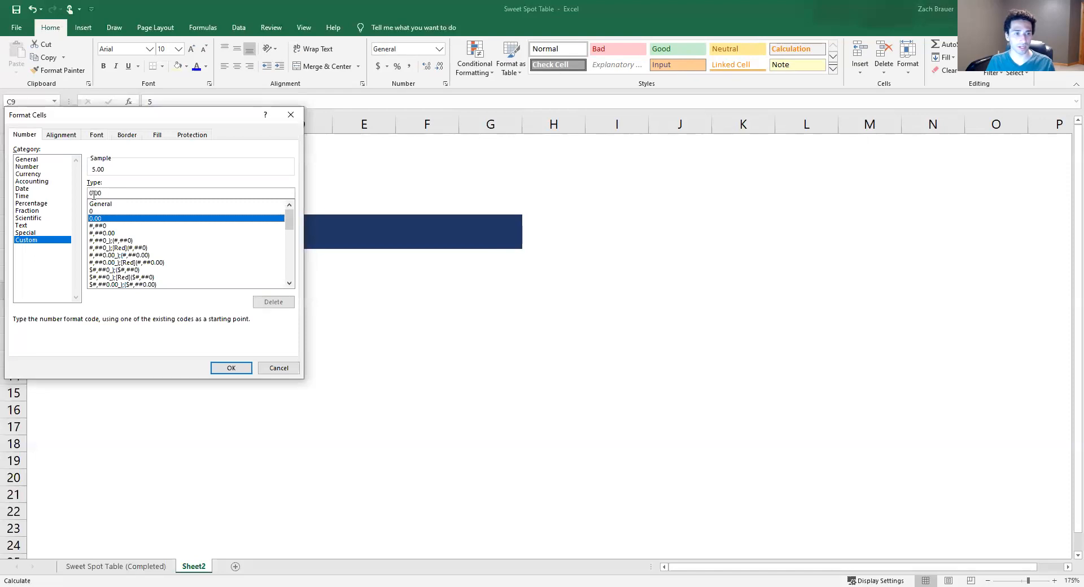
left_click(111, 193)
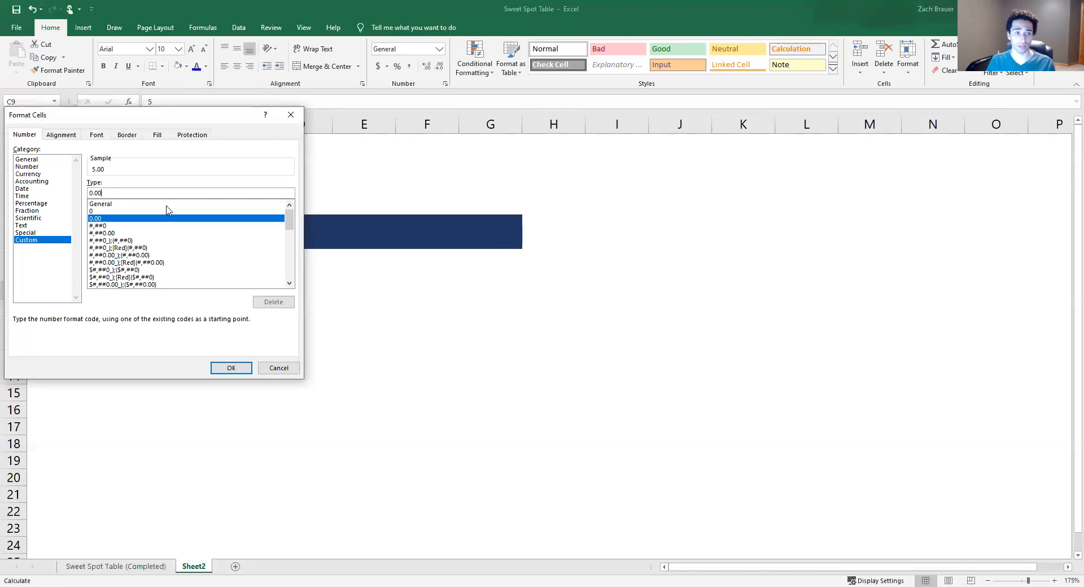
type("\"x\"")
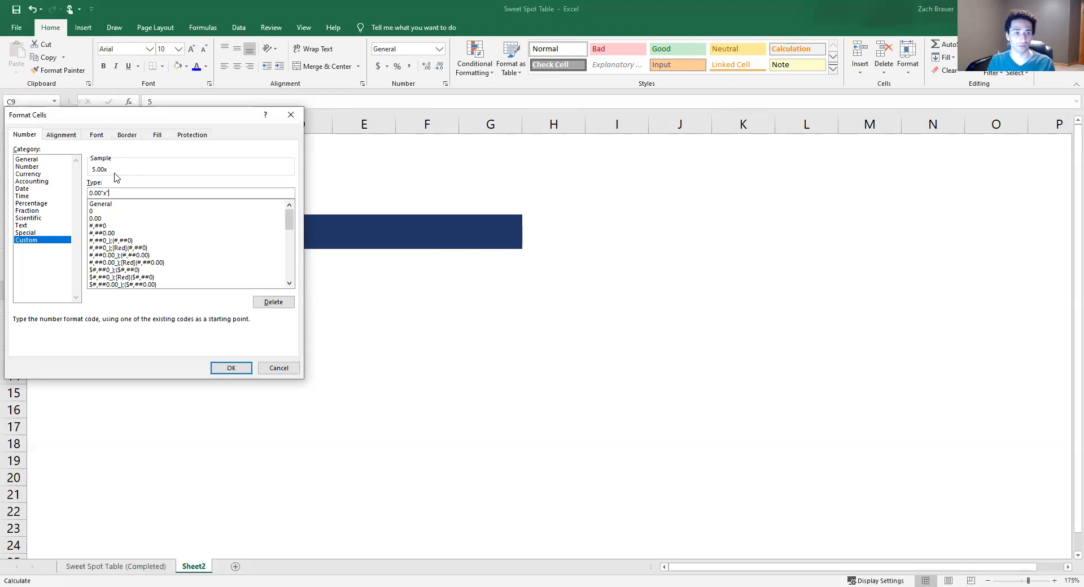
key("Return")
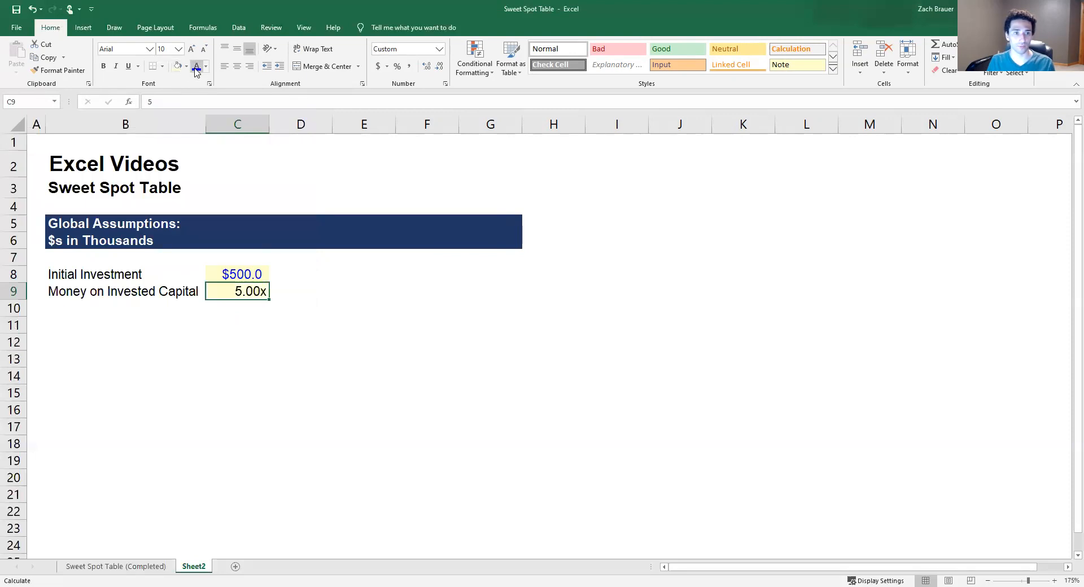
- Add the label "Base Year" in B10 and the date 12/31/2020 in C10, styled with light yellow fill and blue font
left_click(95, 303)
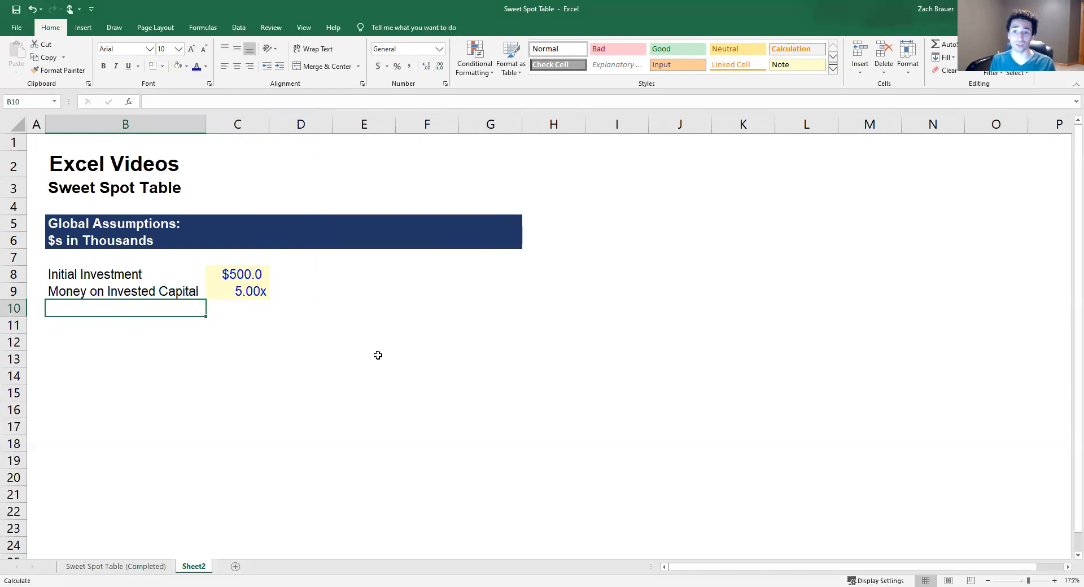
type("Base Year")
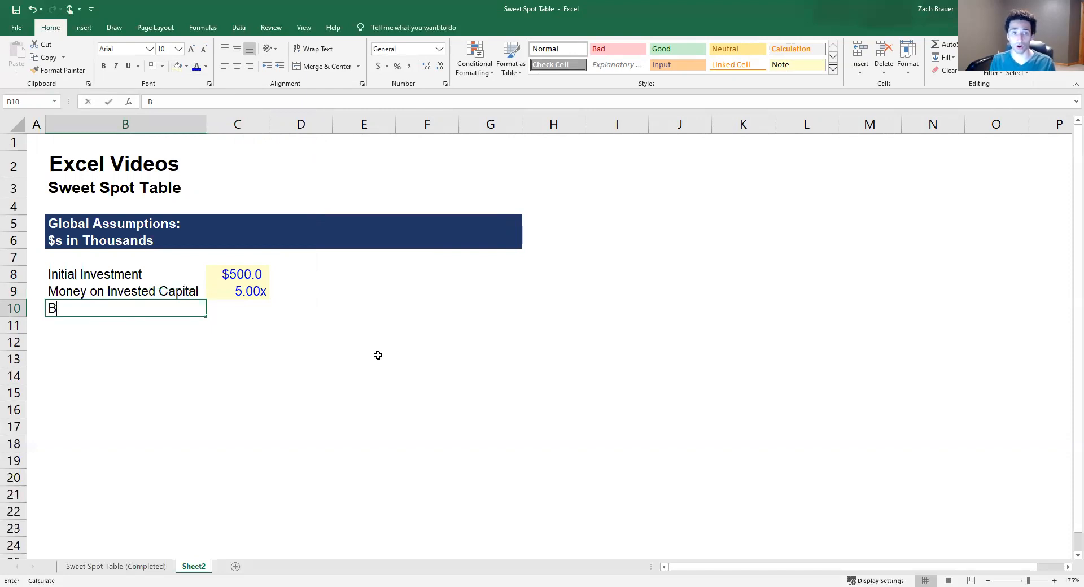
key("Tab")
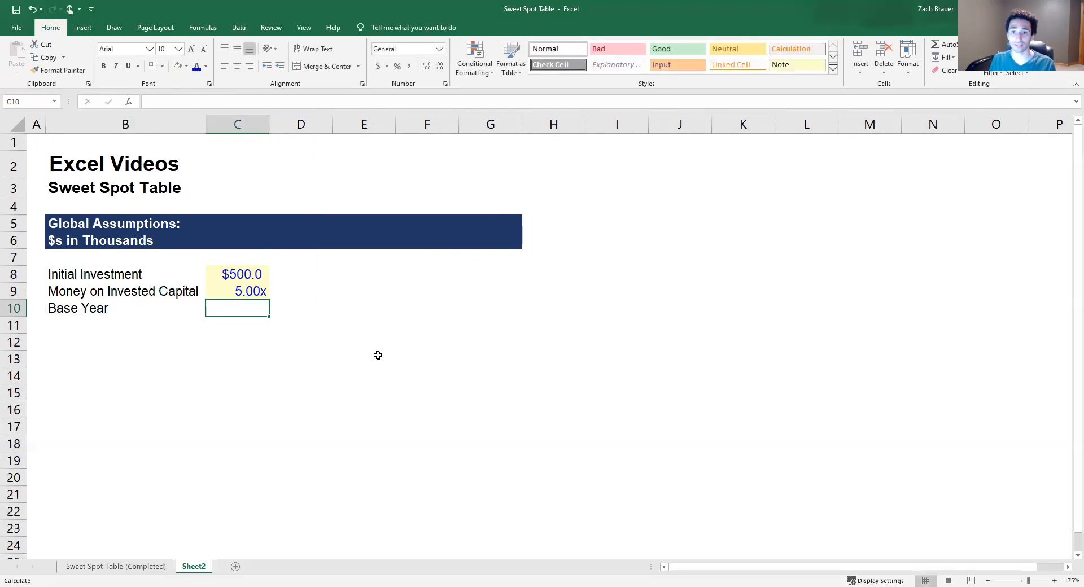
type("12/")
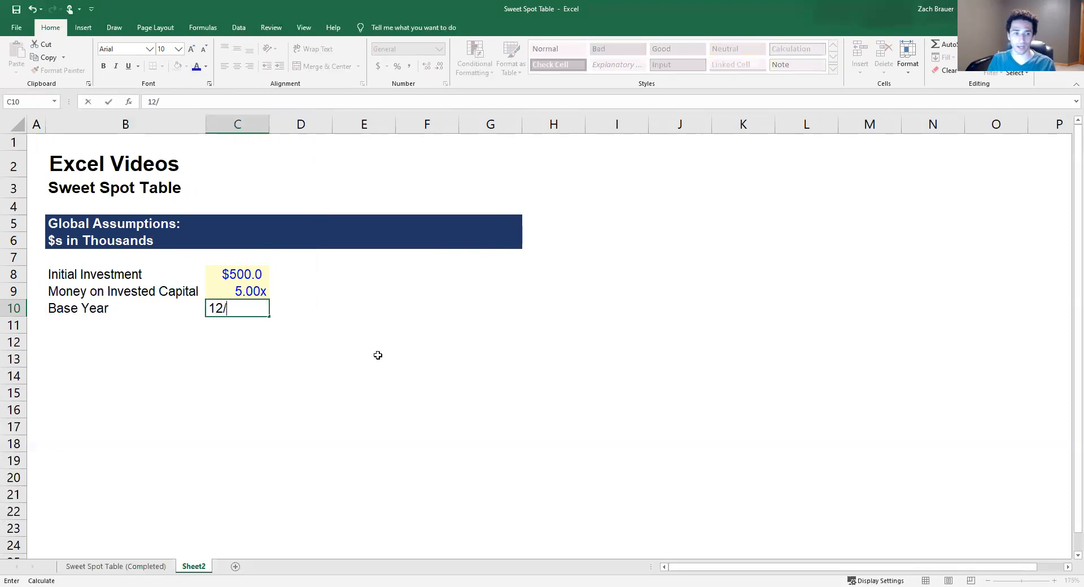
type("31/2020")
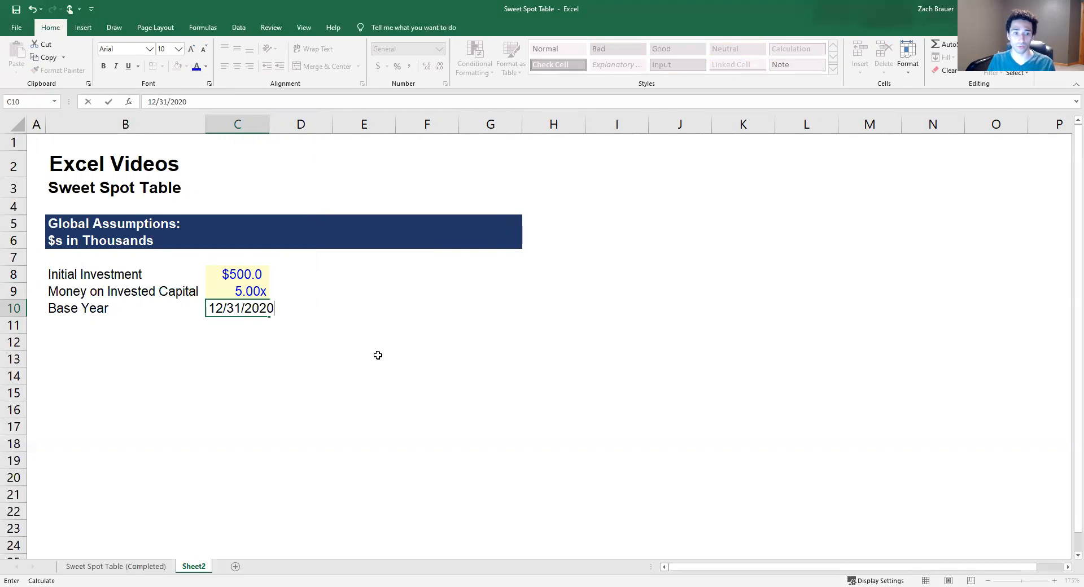
key("Return")
key("Up")
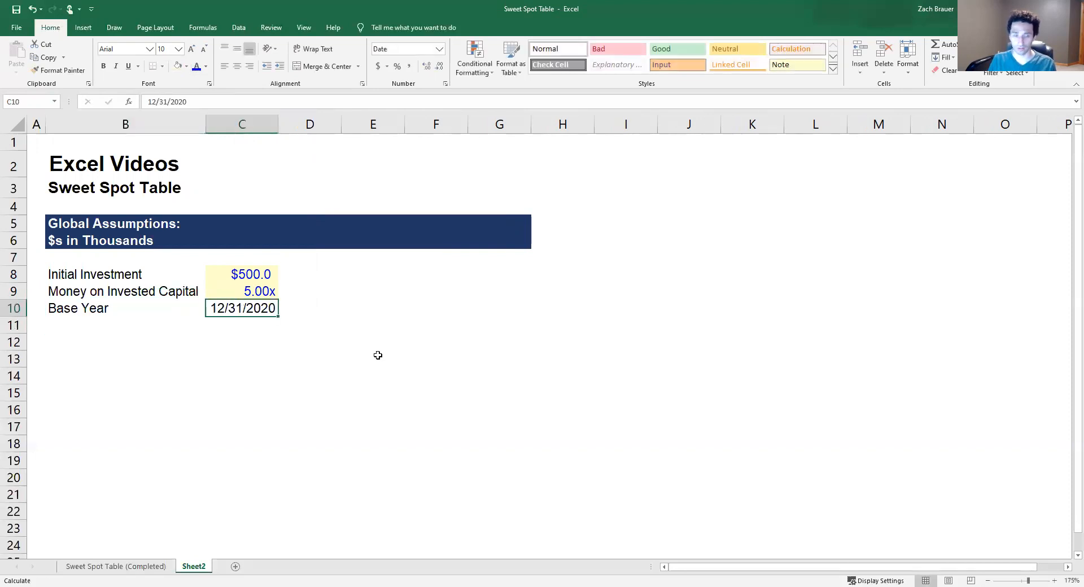
left_click(197, 69)
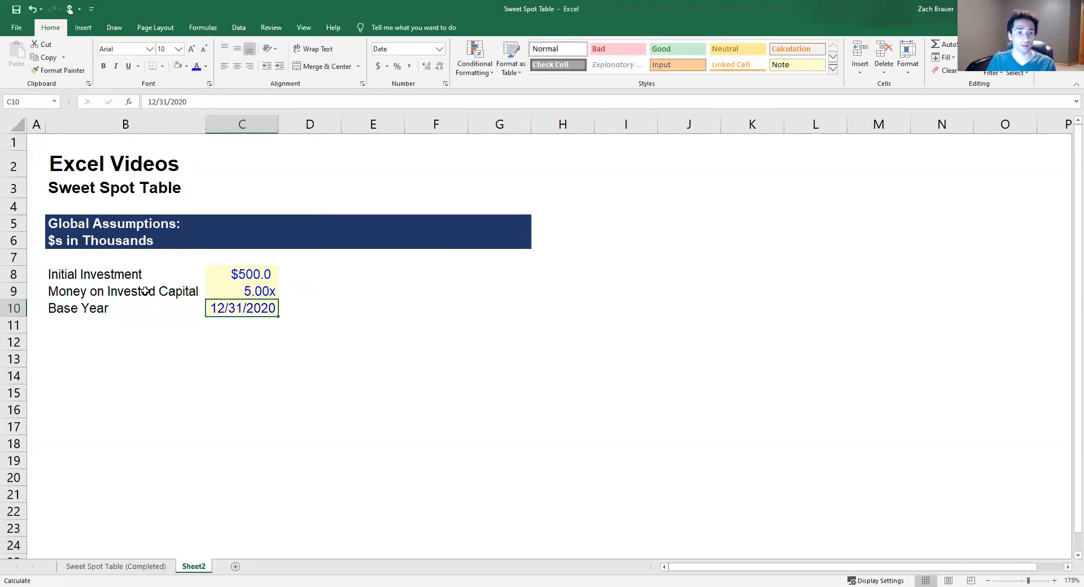
- Enter the label "Years" in cell B11 and the value 6 in cell C11
left_click(102, 324)
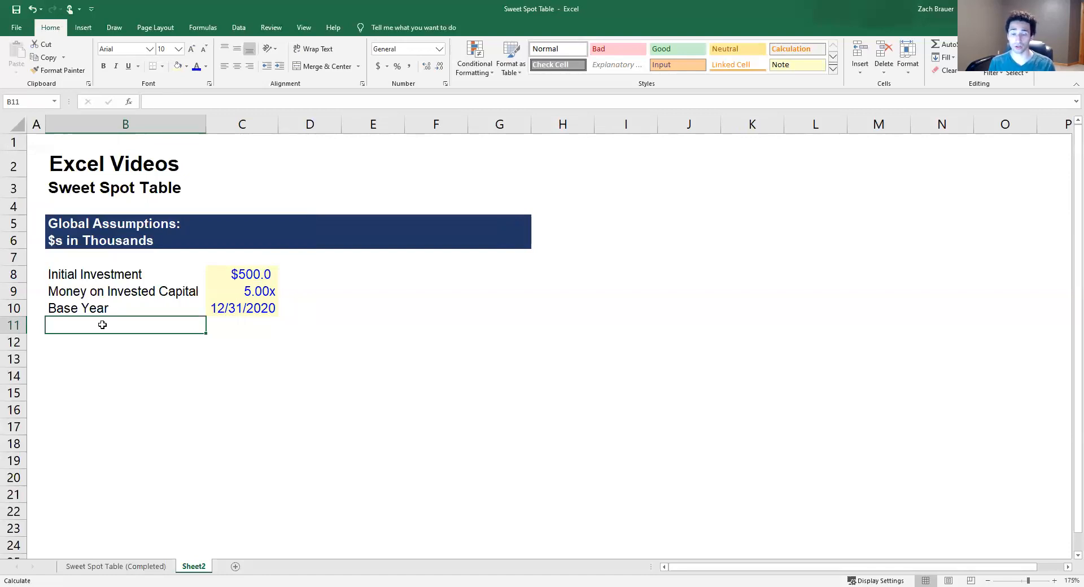
type("Years")
key("Tab")
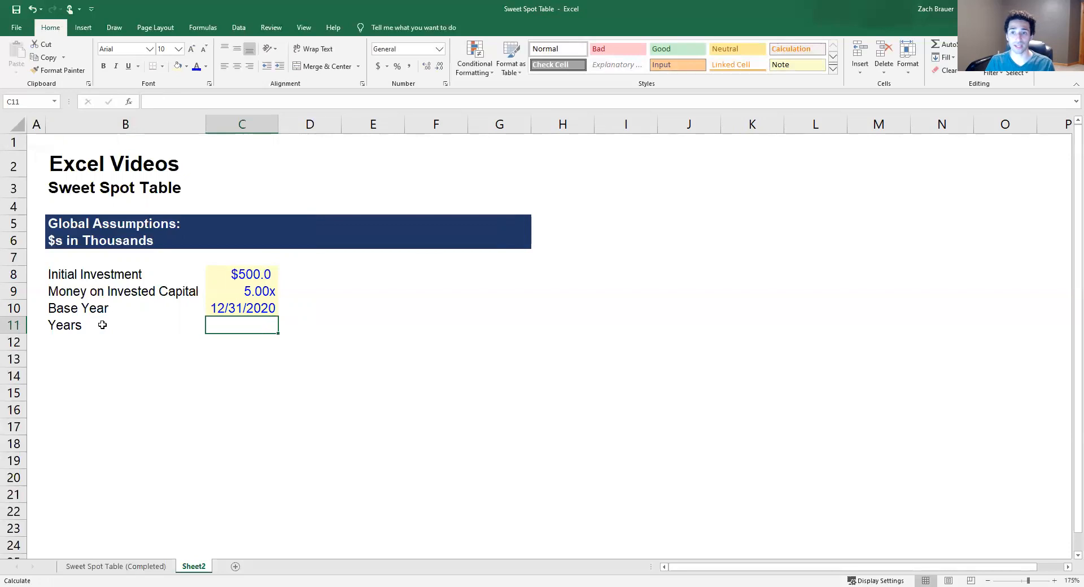
type("6")
key("Return")
- Format C11 as a number with one decimal, thousands separator and black parenthesized negatives, plus light yellow fill and blue font
key("Up")
key("Right")
key("ctrl+1")
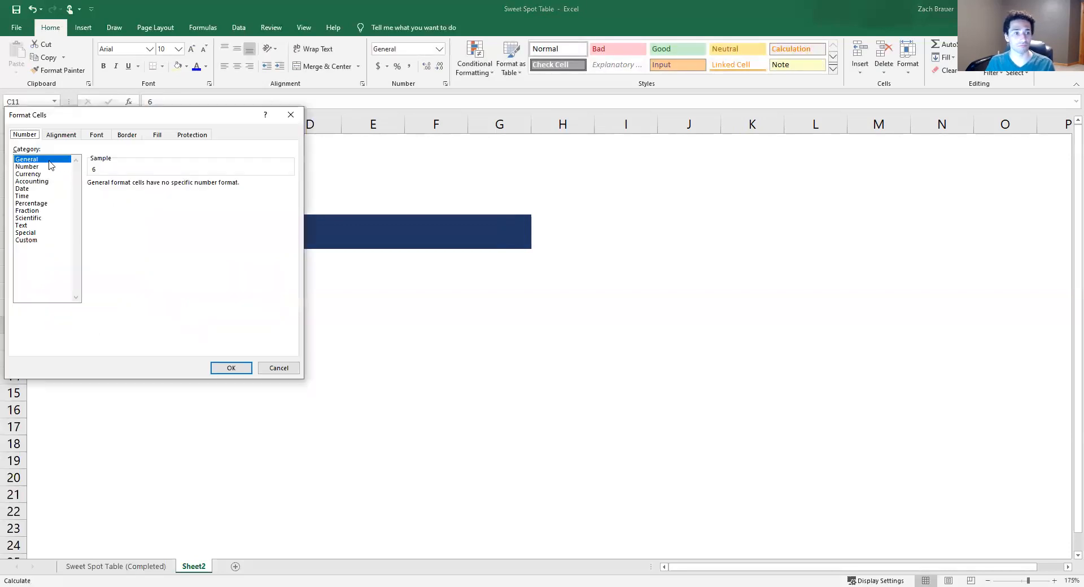
left_click(43, 167)
left_click(108, 234)
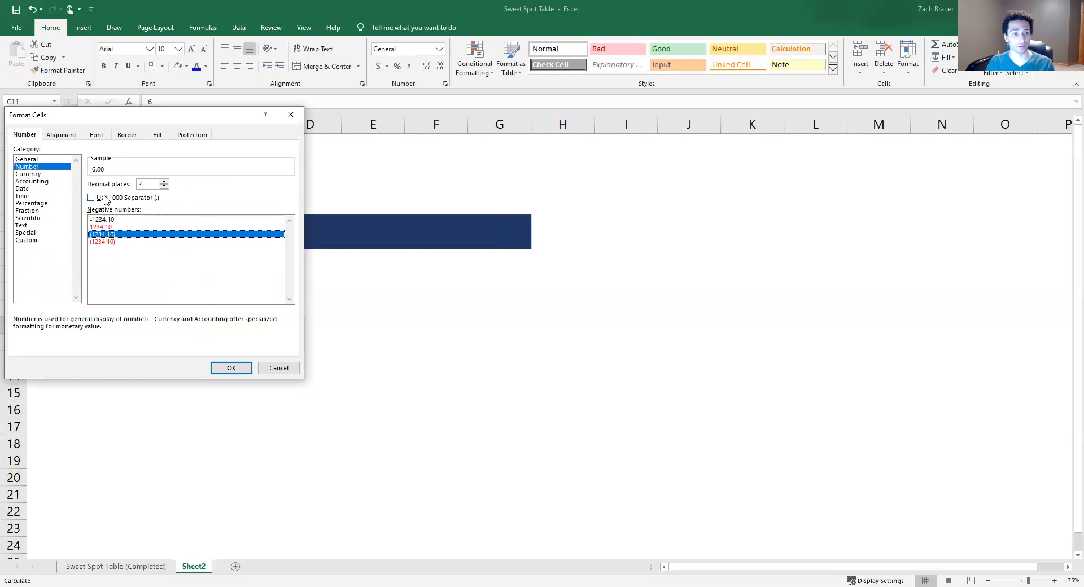
left_click(91, 198)
left_click(164, 186)
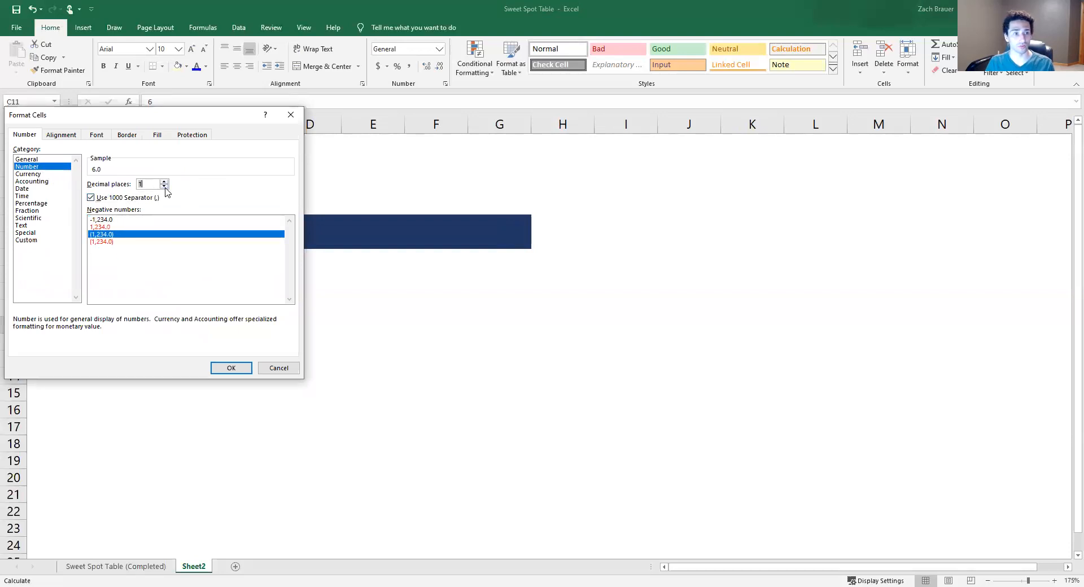
key("Return")
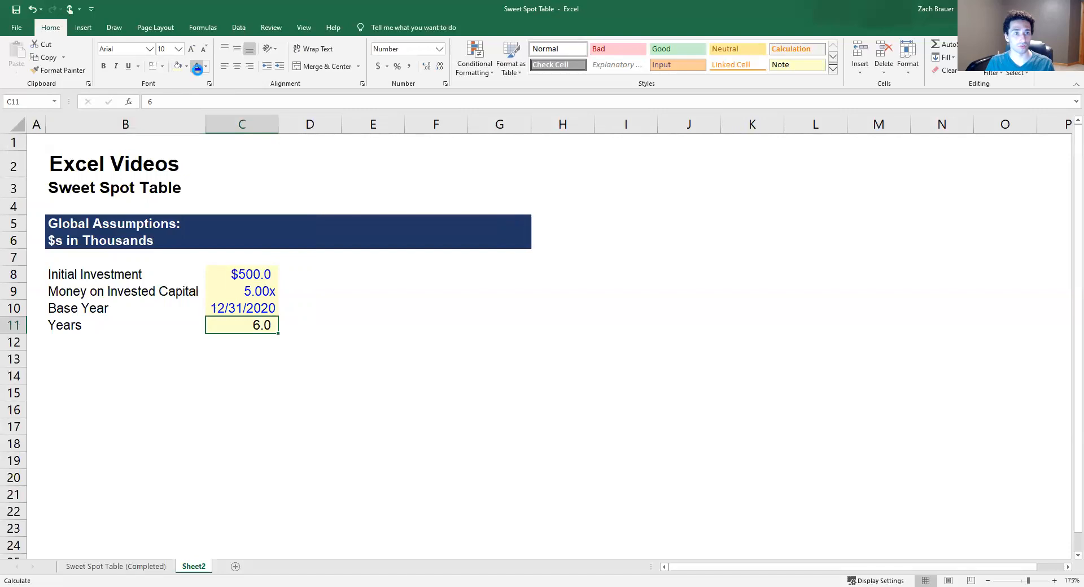
- Enter the label "Months / Year" in cell B12
left_click(107, 341)
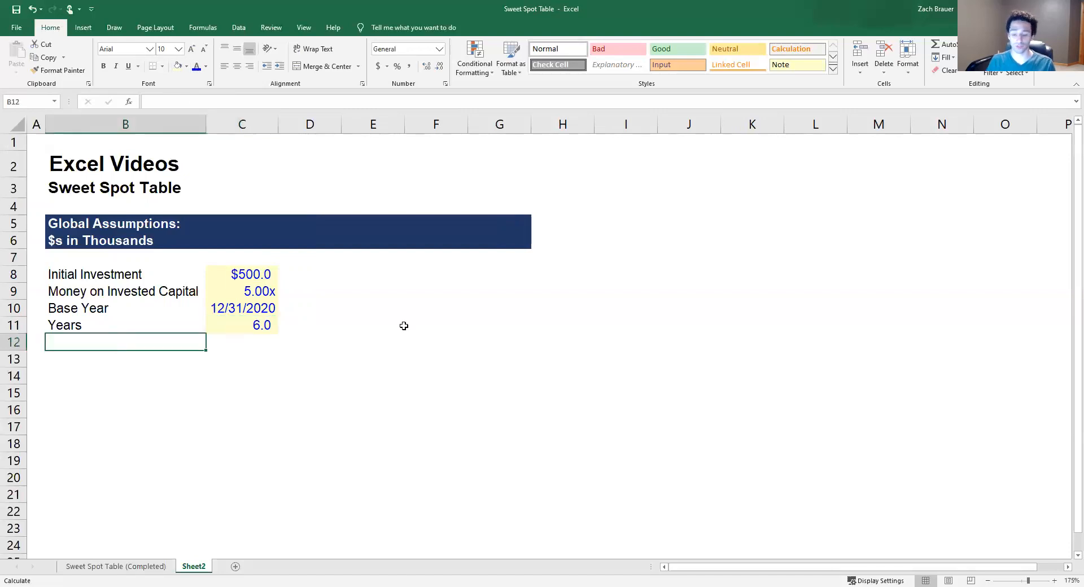
type("M")
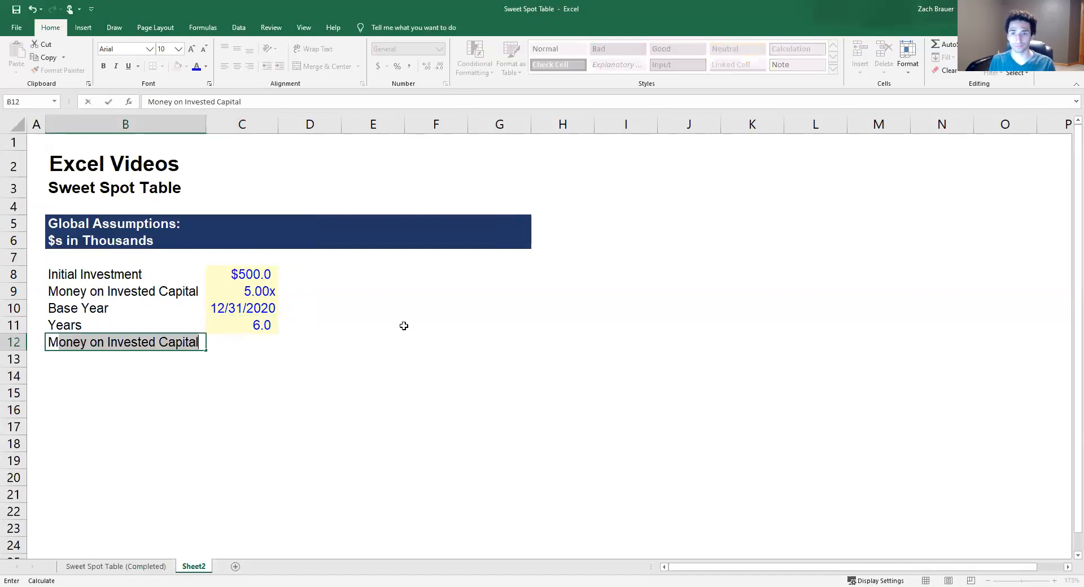
type("onths / Year")
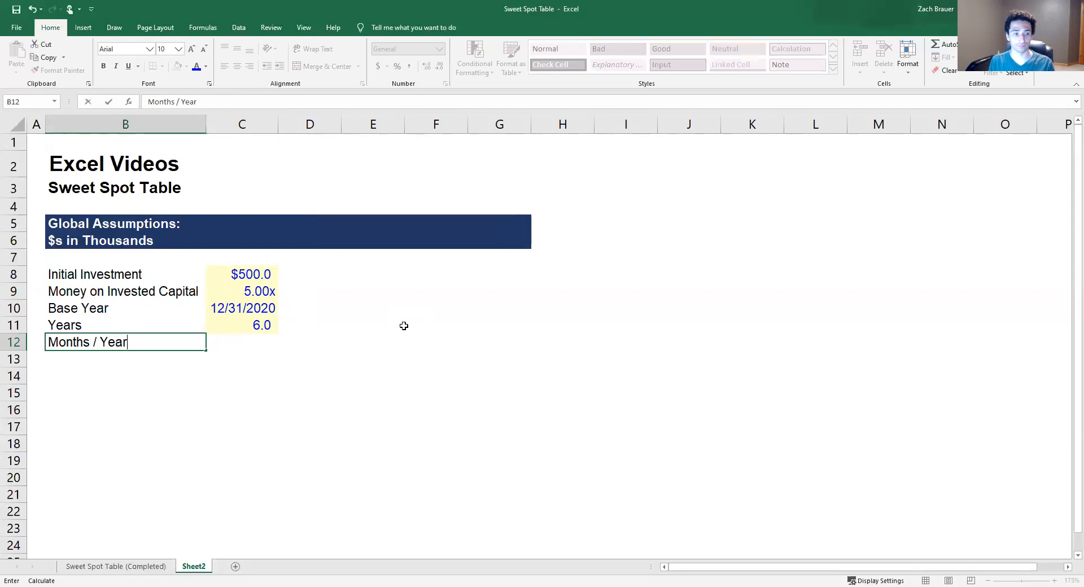
key("Tab")
- Fill the Years cell C11 down into C12 and set the C12 value to 12
key("Up")
key("shift+Down")
key("ctrl+d")
key("Down")
key("F2")
key("BackSpace")
type("12")
key("Return")
- Enter the label "End Year" in cell B13
key("Left")
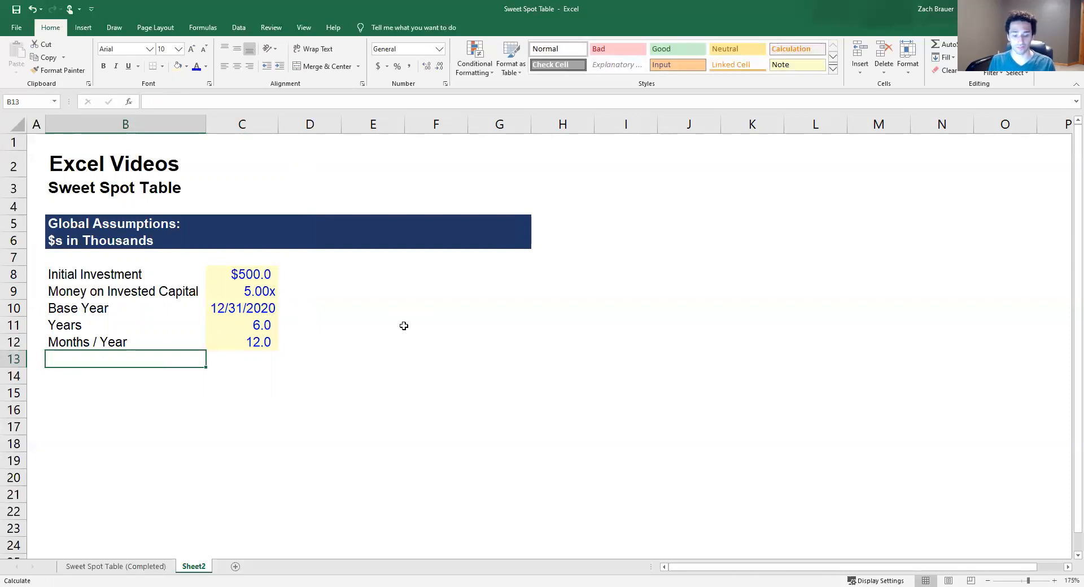
type("End Ye")
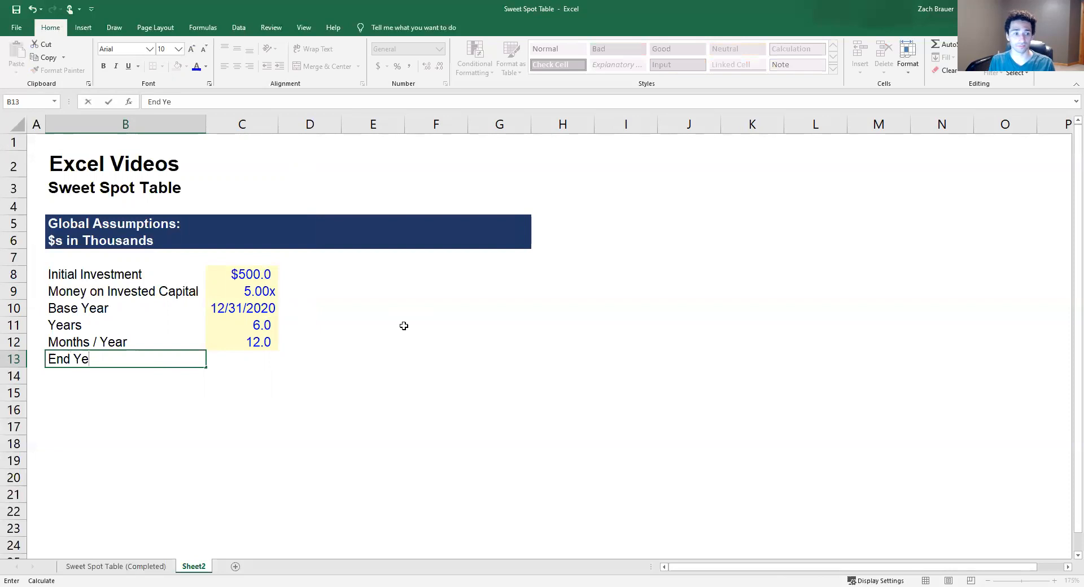
type("ar")
key("Tab")
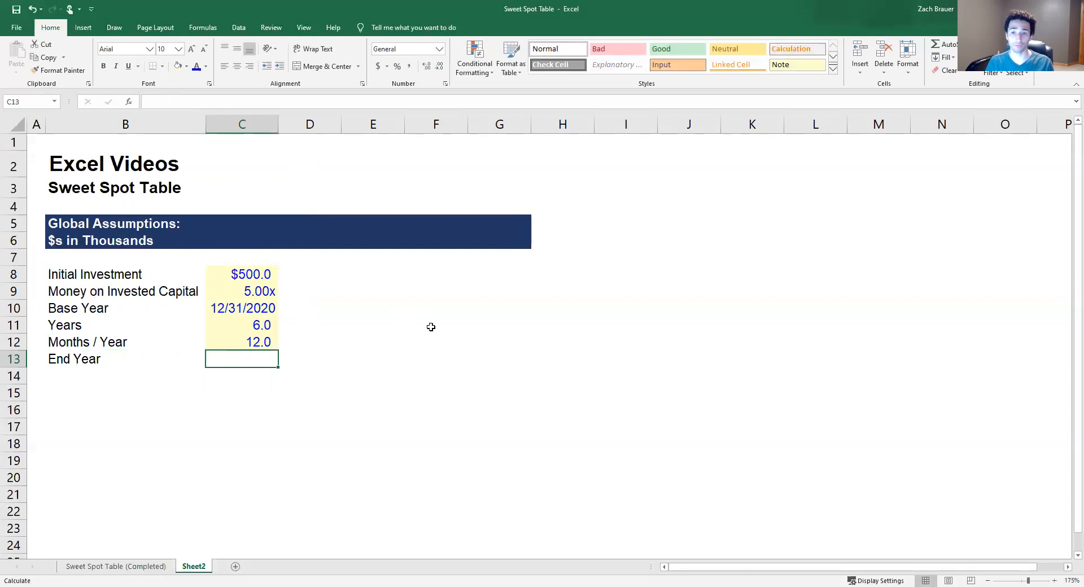
- Calculate the End Year in cell C13 with the formula +EOMONTH(C10,C11*C12)
type("+")
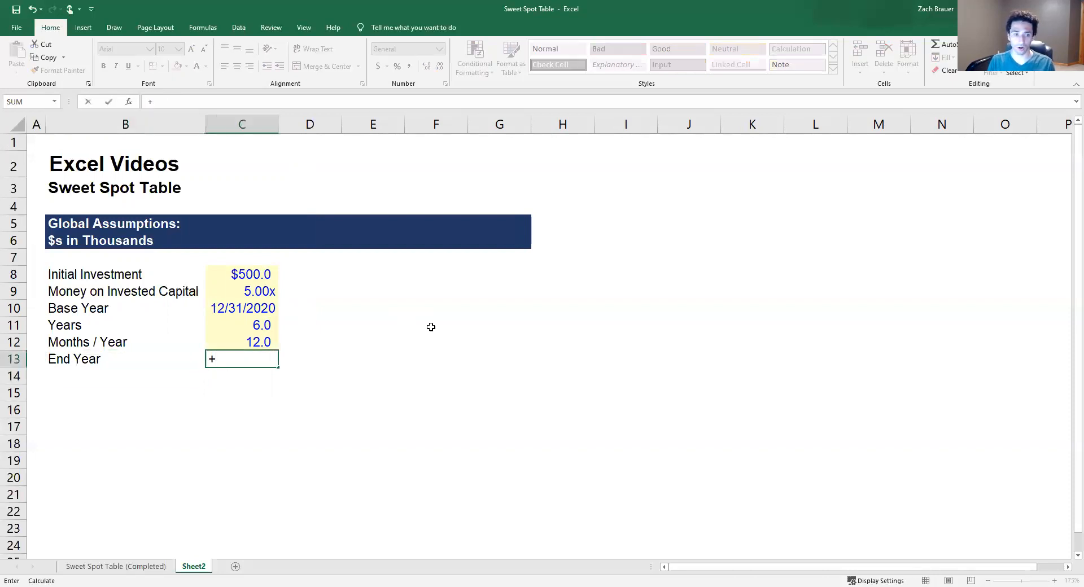
type("EO")
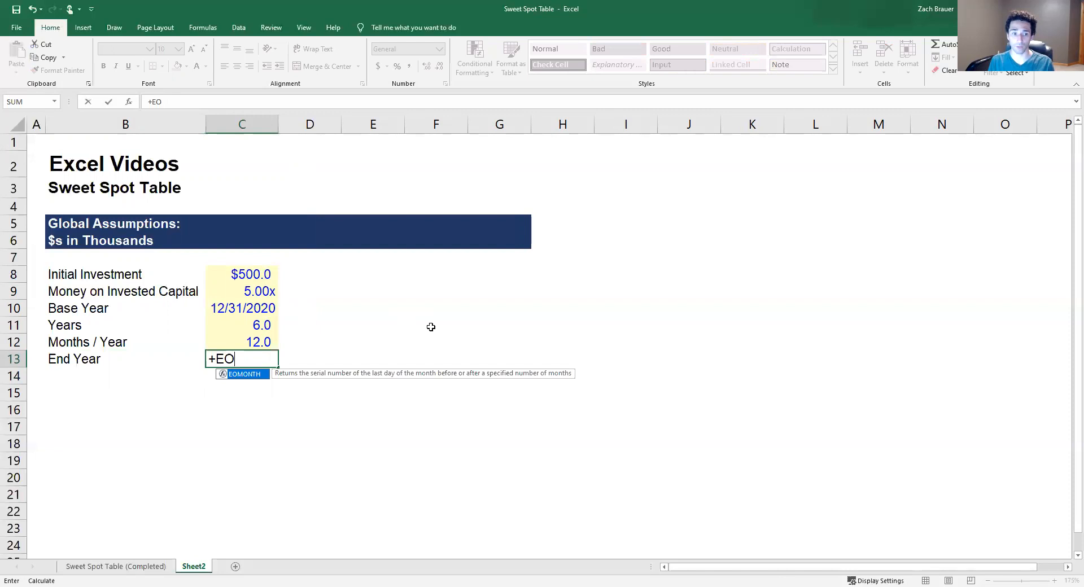
key("Tab")
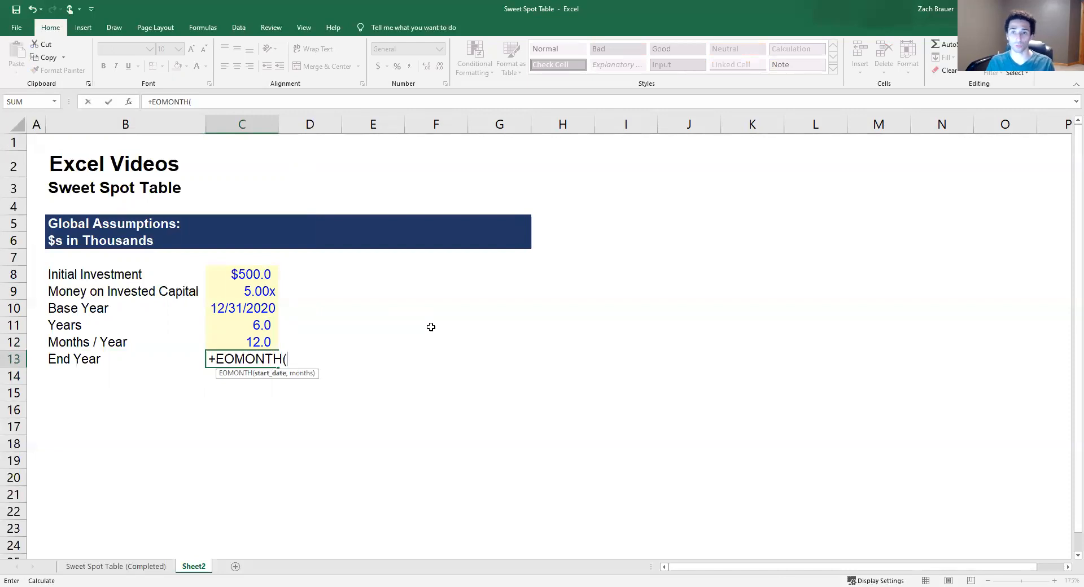
left_click(230, 309)
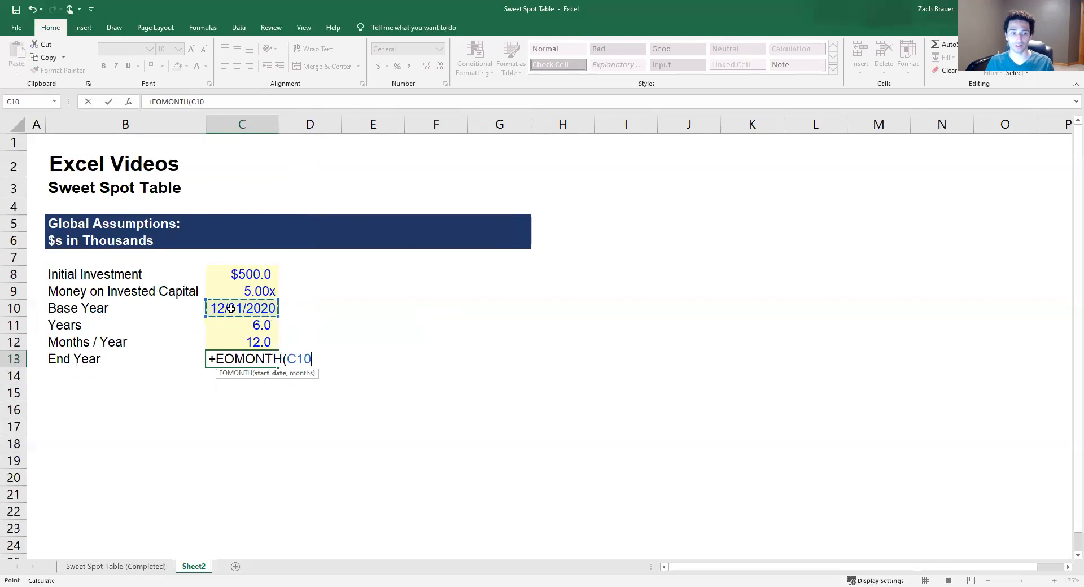
type(",")
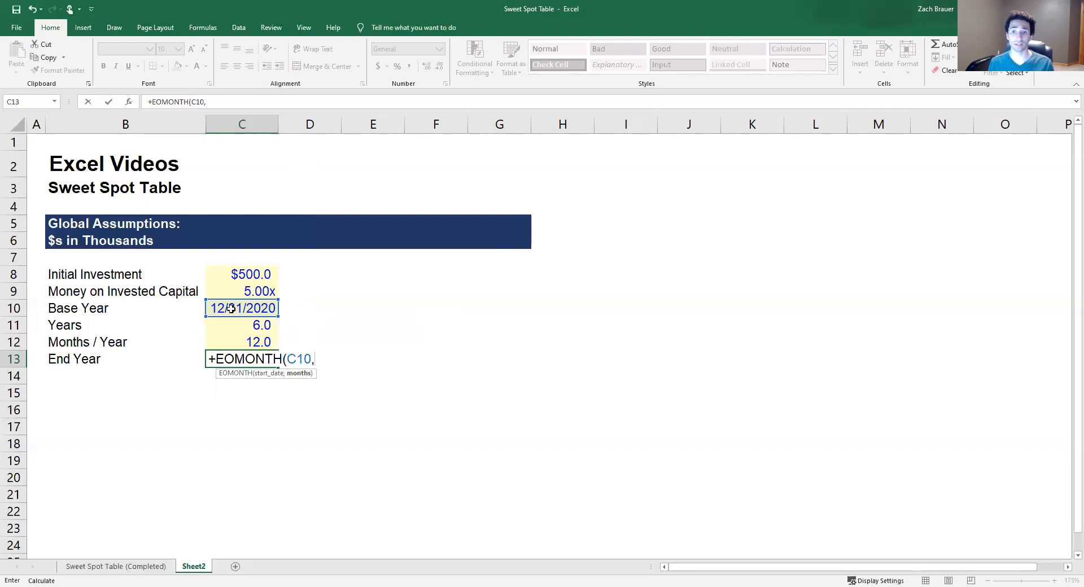
left_click(240, 340)
left_click(240, 323)
type("*12")
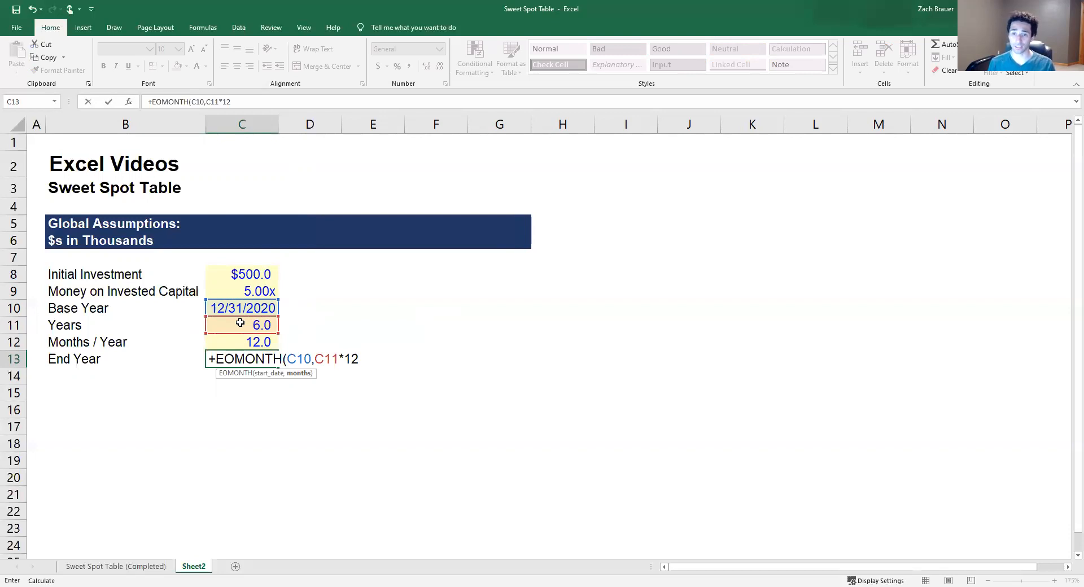
key("BackSpace")
key("BackSpace")
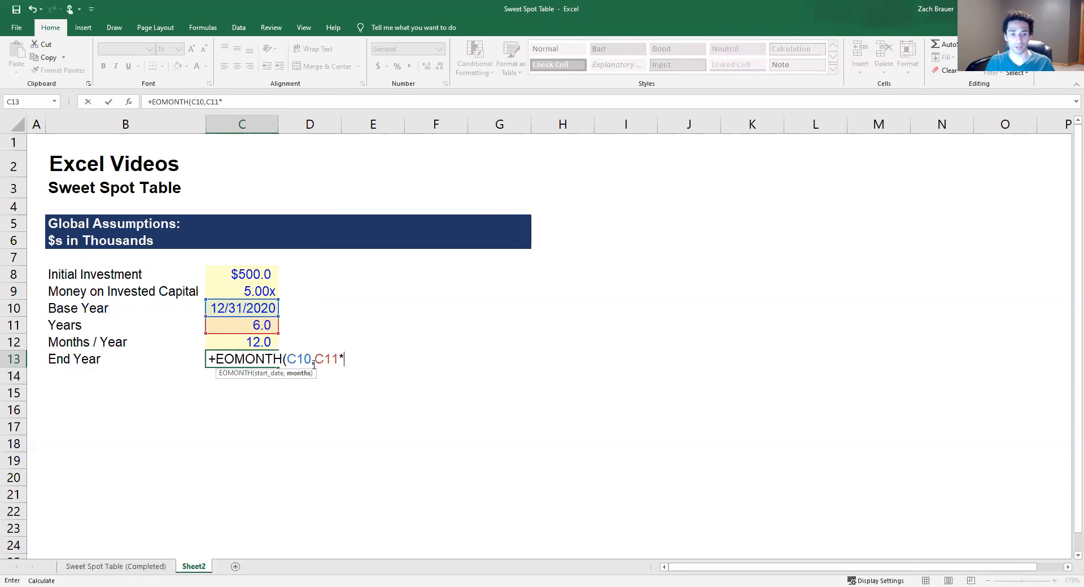
left_click(264, 345)
type(")")
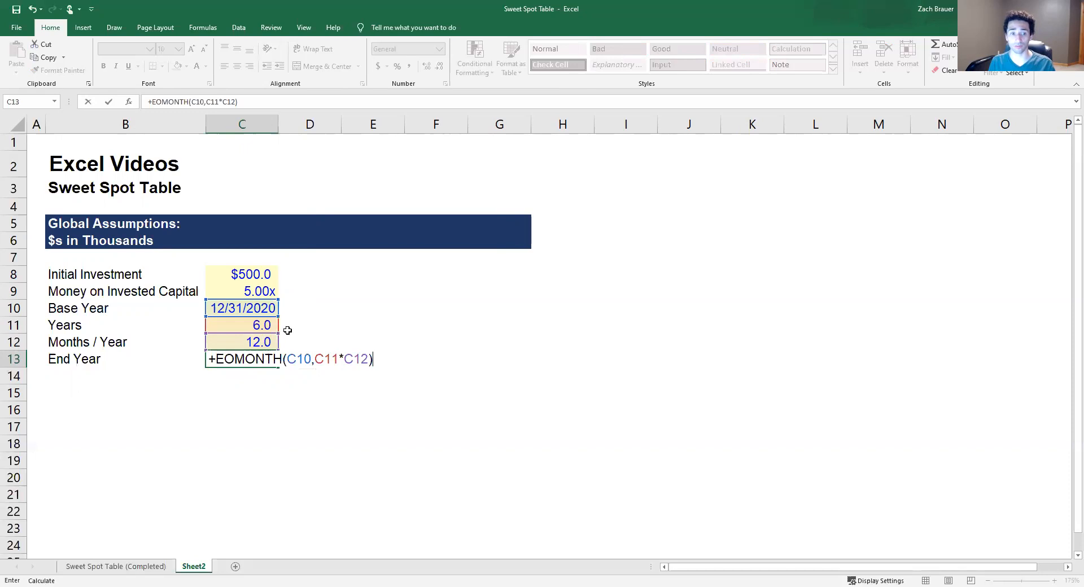
key("Return")
- Copy the Base Year cell C10 and paste only its formatting onto the End Year cell C13
key("Up")
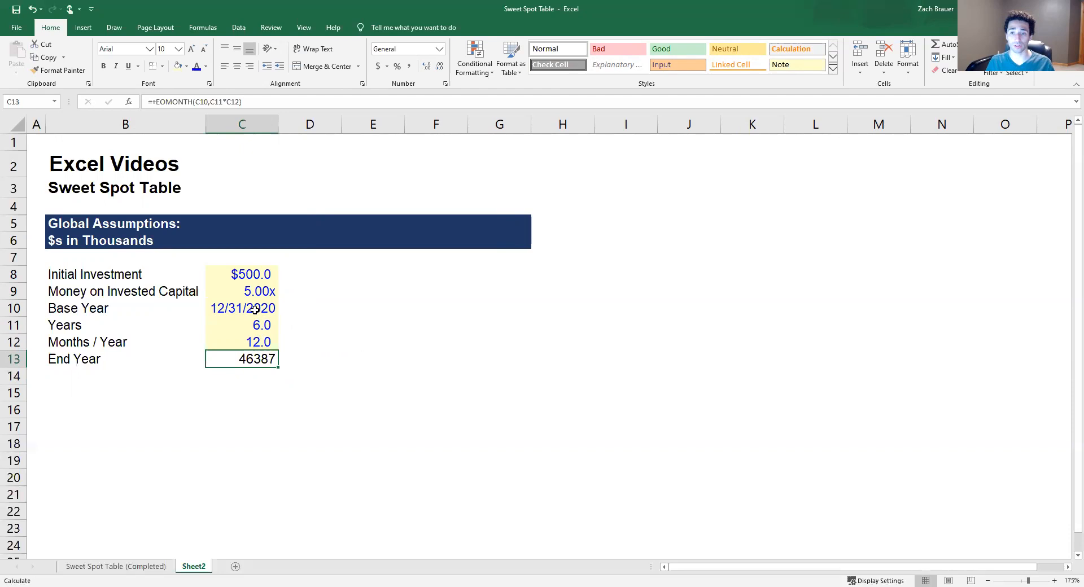
key("Up")
key("Up")
key("Up")
key("ctrl+c")
key("Down")
key("Down")
key("Down")
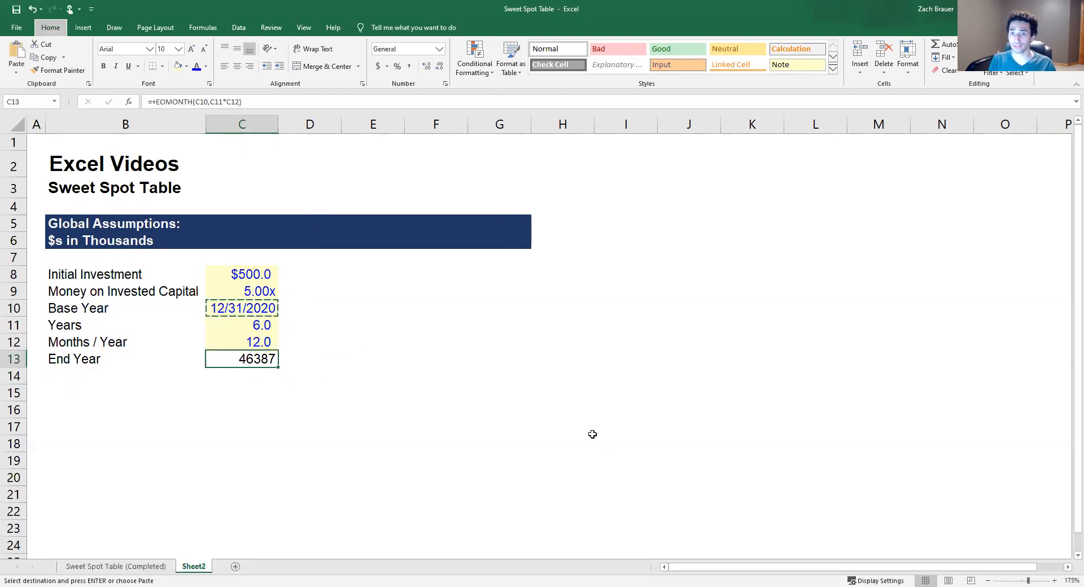
key("ctrl+alt+v")
key("t")
key("Return")
key("Escape")
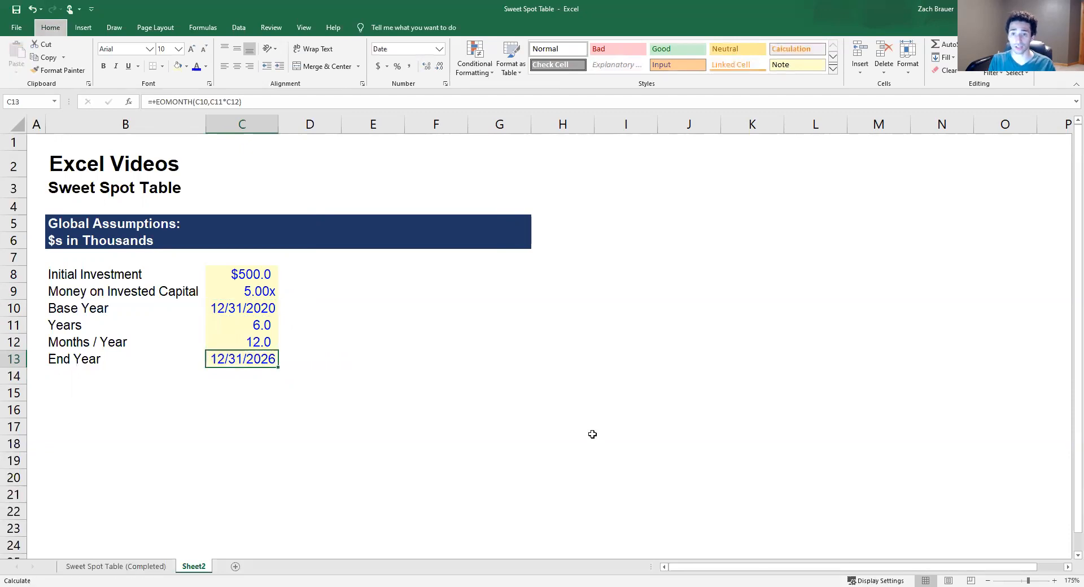
- Remove the yellow fill from cell C13 and set its font color to automatic, finishing on cell B15
key("n")
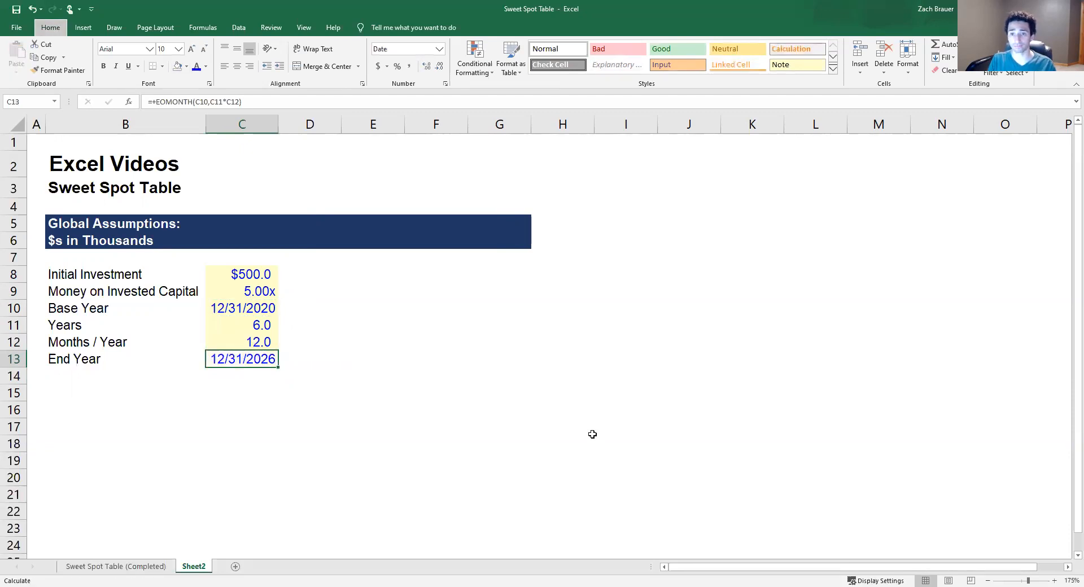
key("alt+h")
key("f")
key("c")
key("a")
key("Down")
key("Left")
key("Down")
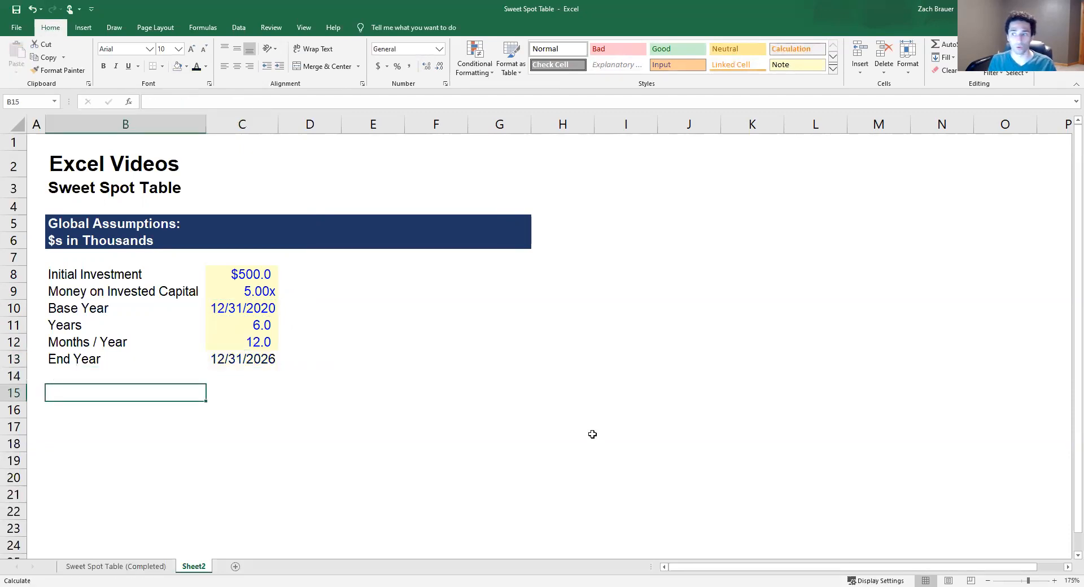